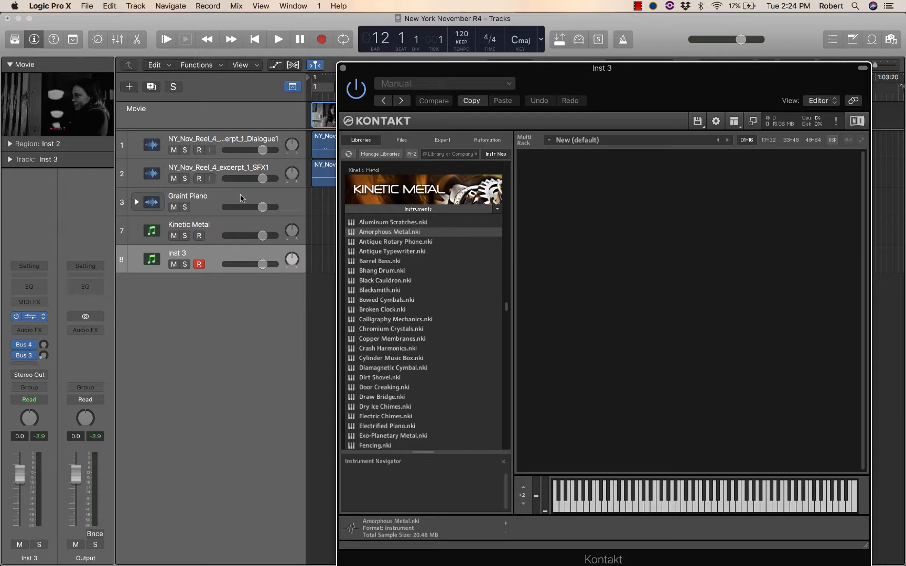
Step: Examine the Kontakt instruments loaded on the first Inst 1 track inside the Graint Piano track stack
left_click(240, 198)
left_click(137, 204)
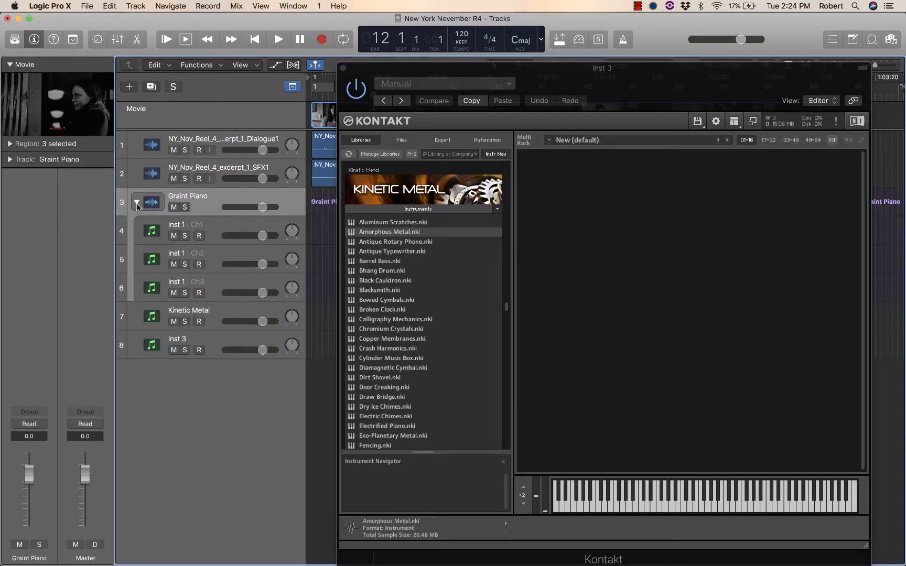
left_click(255, 223)
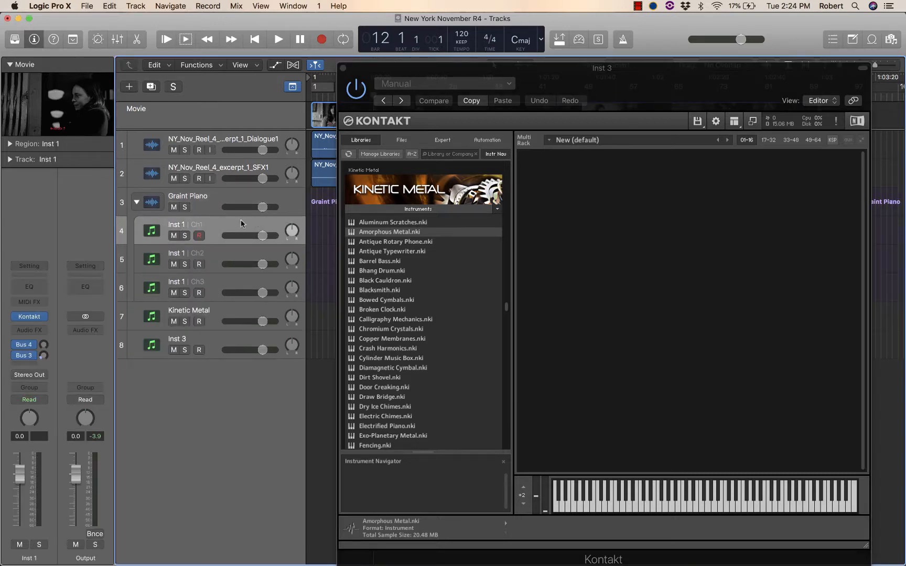
left_click(40, 316)
left_click(76, 226)
left_click(30, 318)
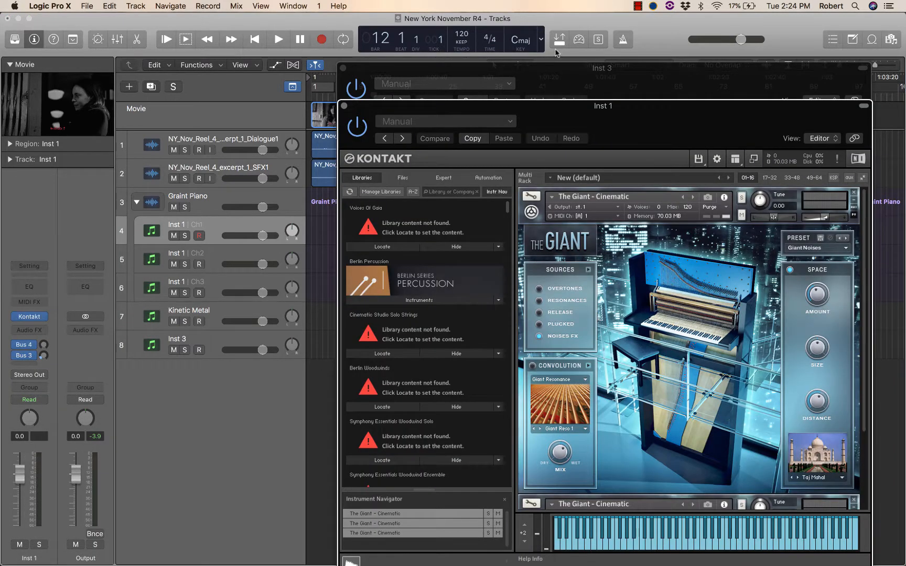
left_click_drag(516, 112, 457, 106)
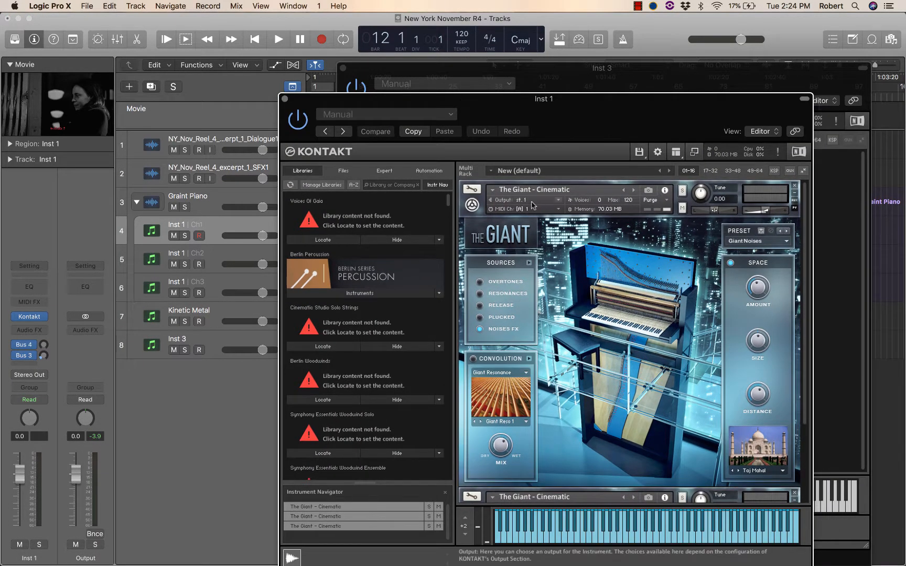
left_click(474, 206)
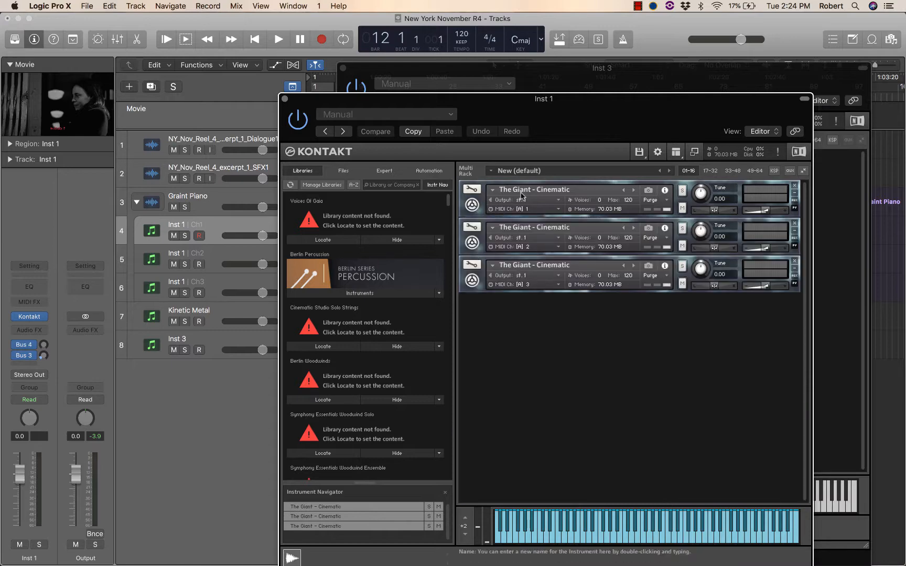
left_click_drag(476, 100, 435, 91)
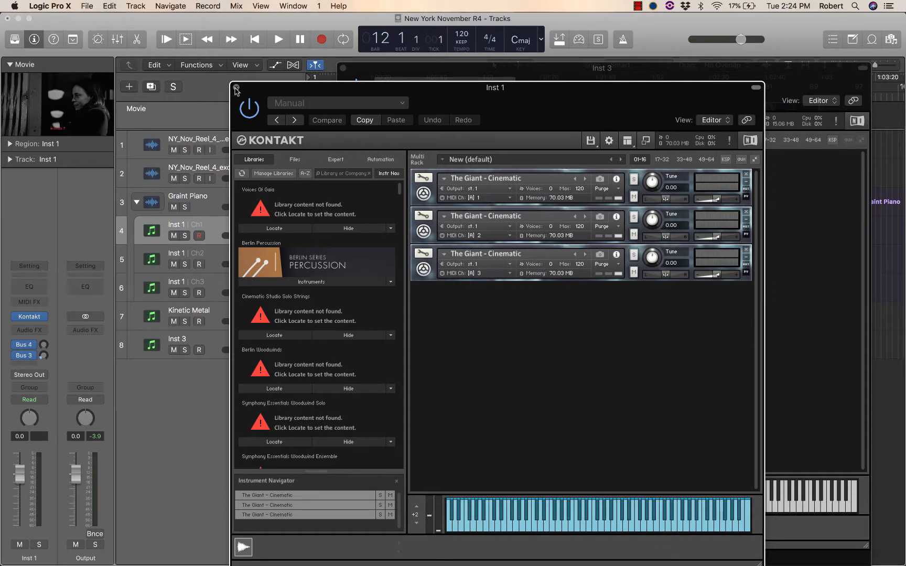
left_click_drag(278, 92, 277, 66)
left_click(235, 62)
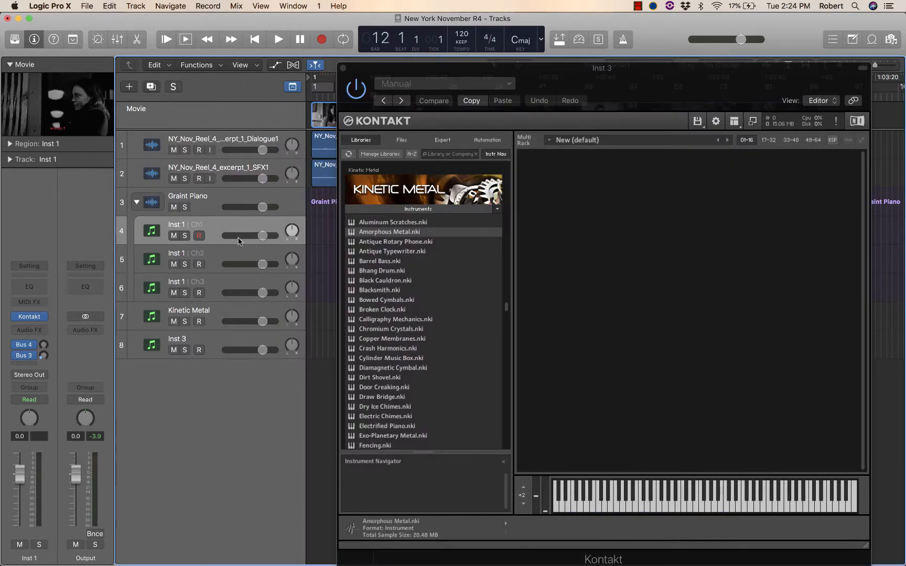
left_click(137, 202)
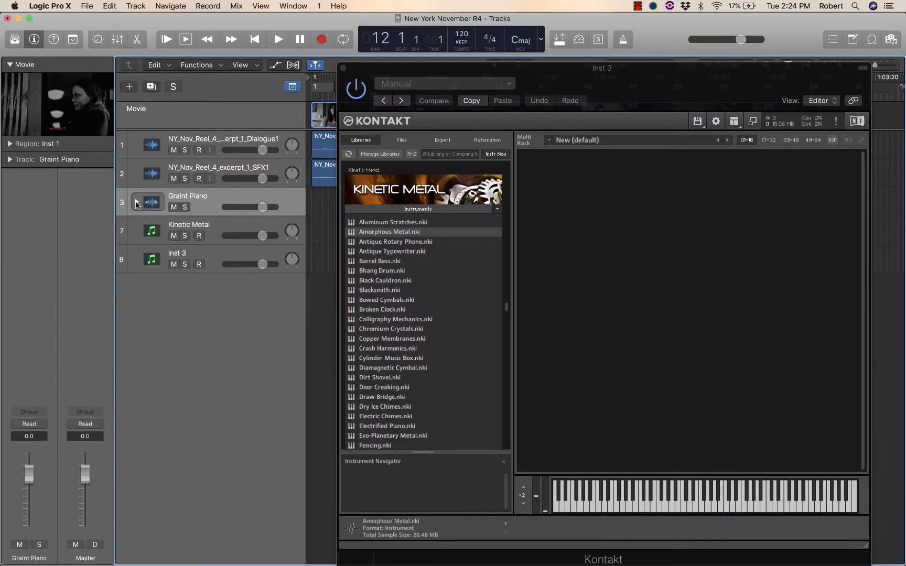
Step: Examine the instruments loaded in the Kinetic Metal track's Kontakt rack and the Kinetic Metal entry in its library list
left_click(237, 225)
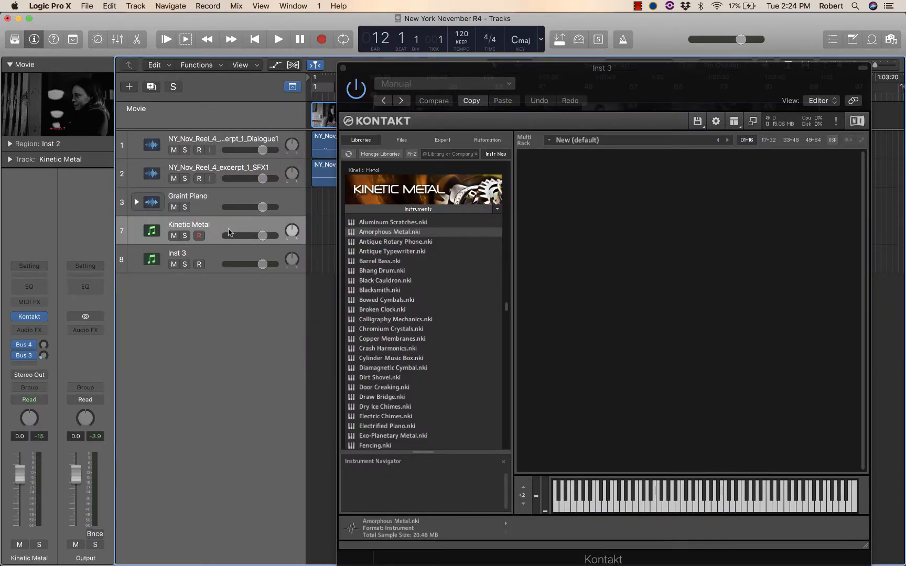
left_click(31, 318)
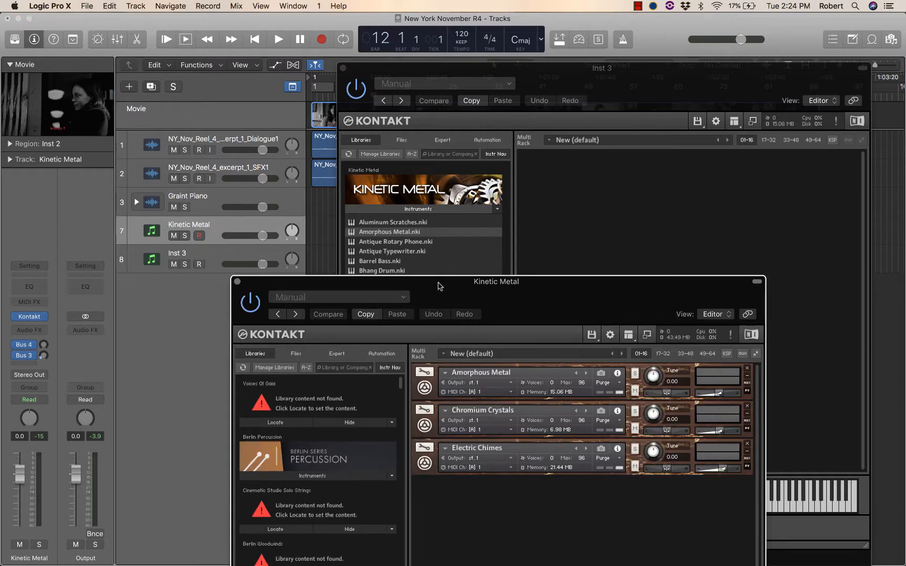
left_click_drag(439, 285, 394, 94)
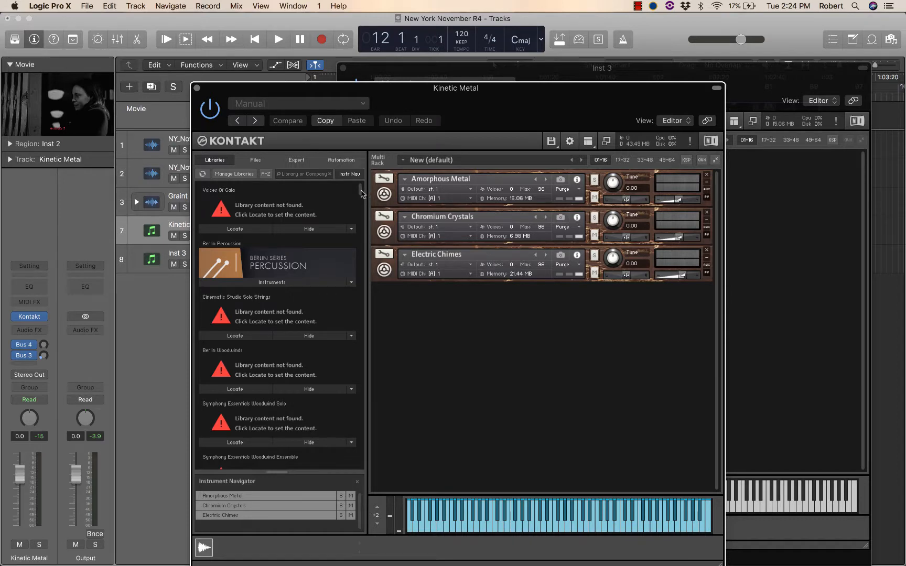
left_click_drag(362, 194, 368, 354)
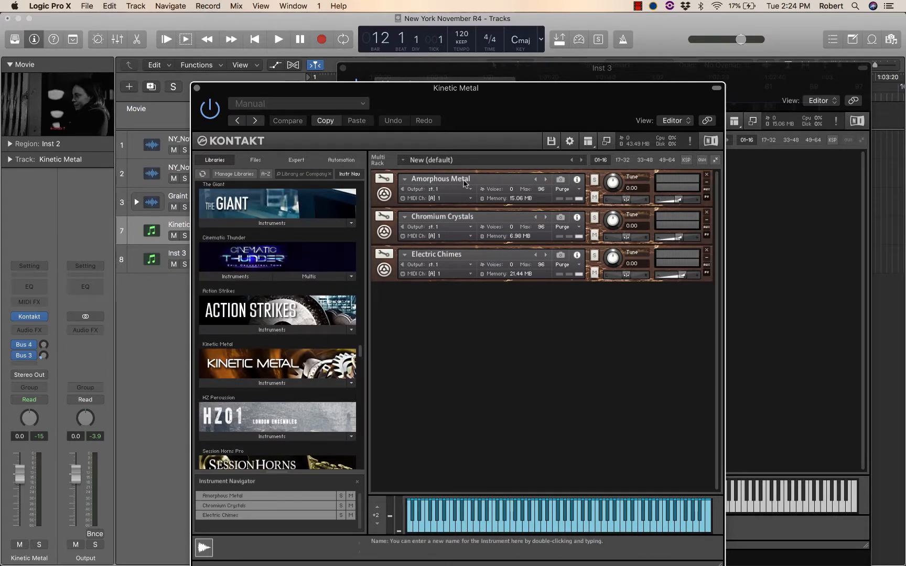
left_click(197, 87)
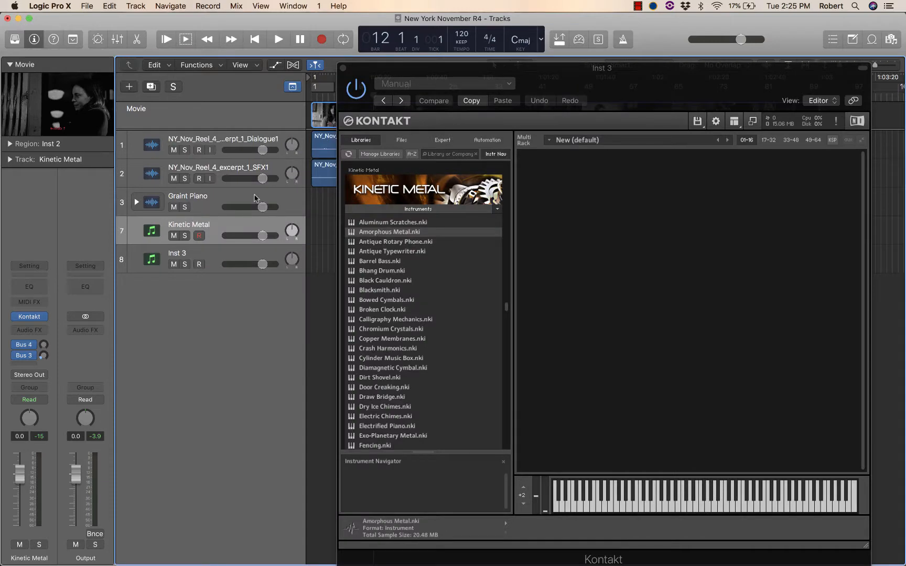
Step: Load Amorphous Metal from the Kinetic Metal library into the Kontakt instance on the Inst 3 track
left_click(239, 261)
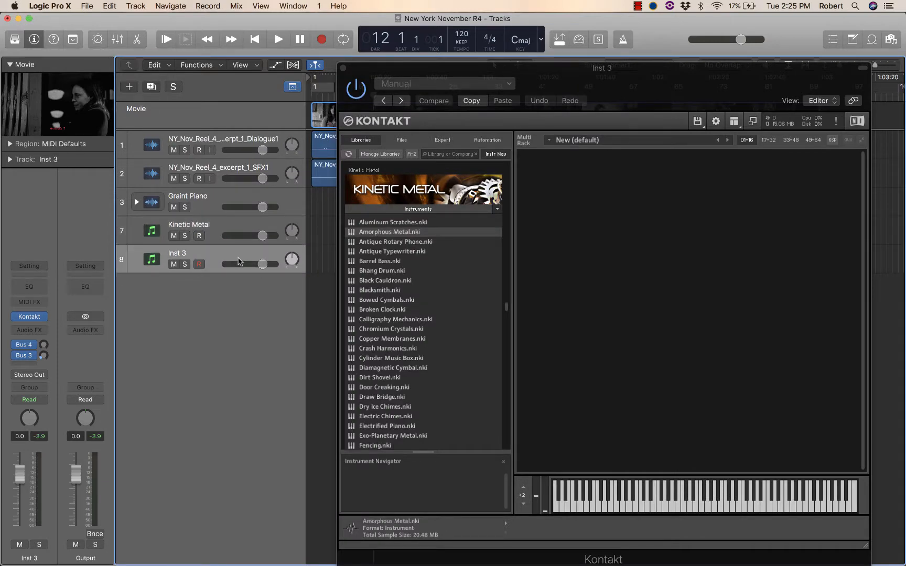
left_click(32, 318)
left_click(32, 319)
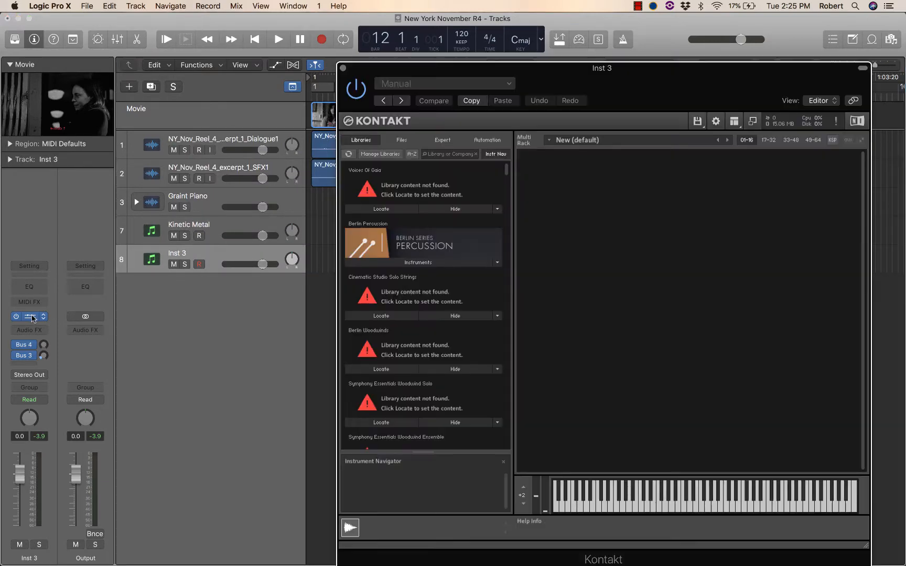
left_click_drag(412, 70, 338, 47)
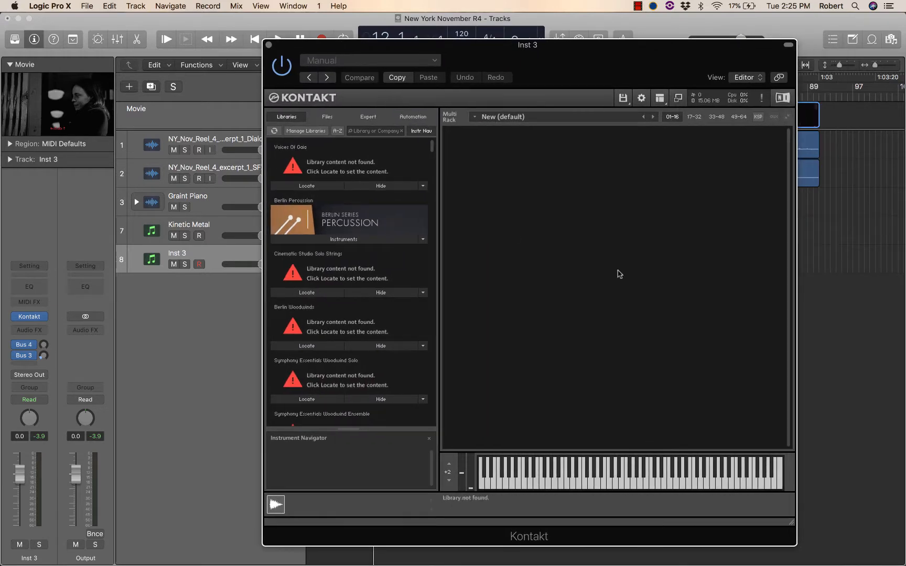
left_click_drag(433, 149, 439, 316)
left_click(383, 263)
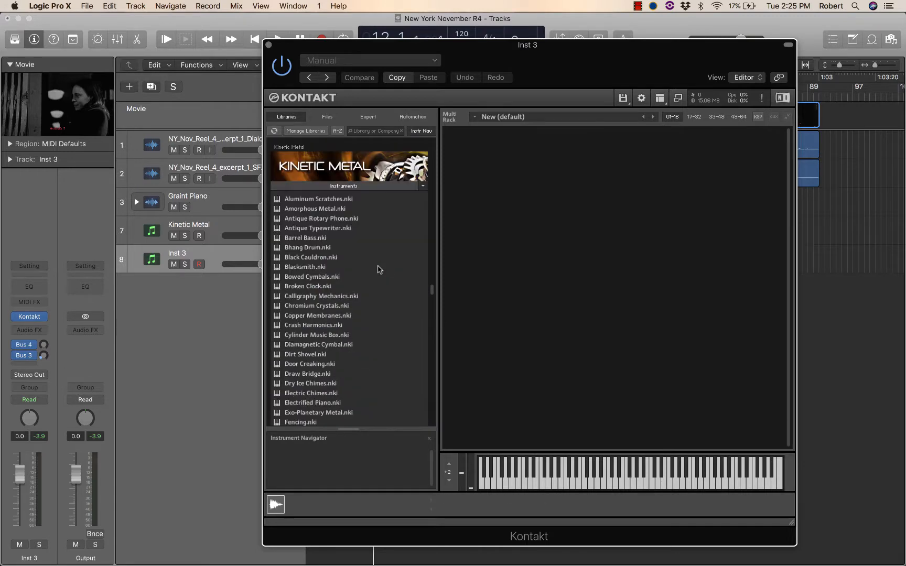
left_click(331, 210)
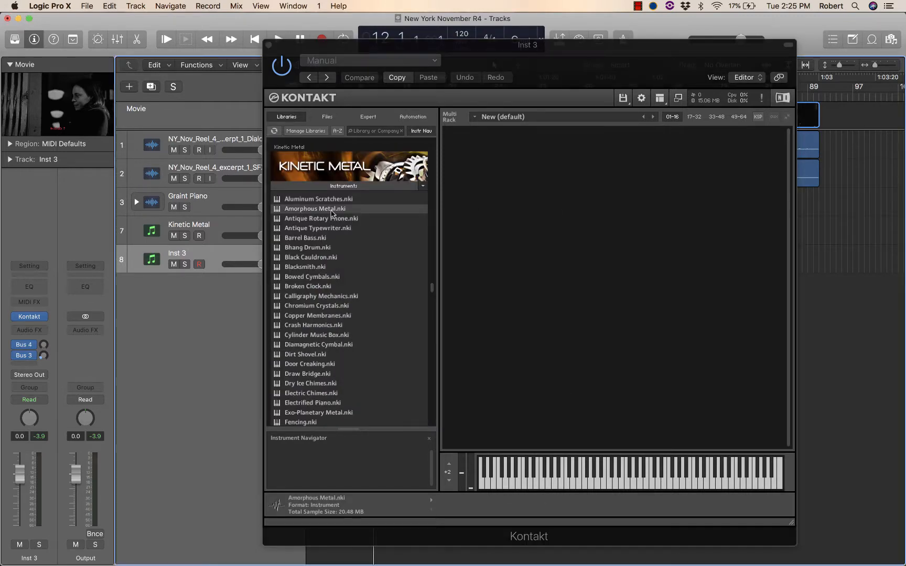
double_click(331, 210)
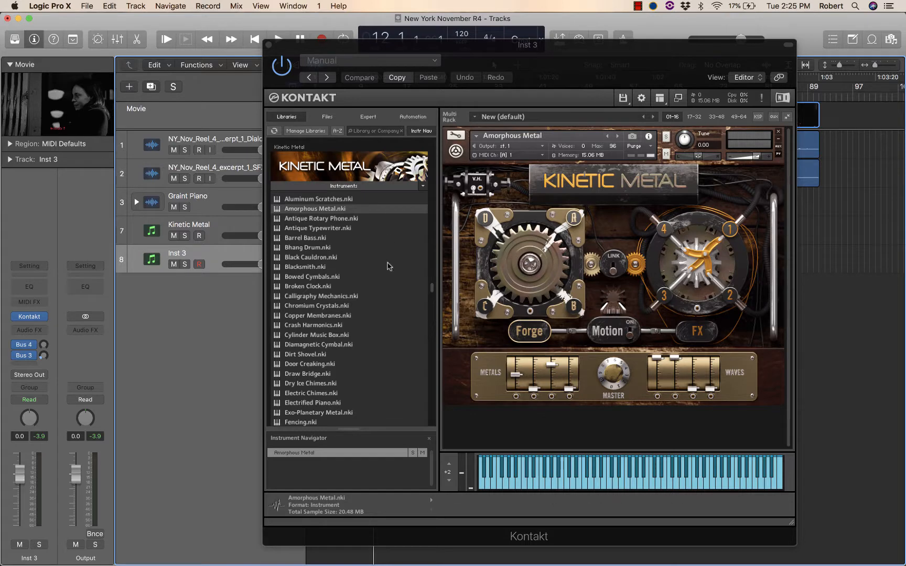
Step: Solo the Inst 3 track and record a MIDI performance from bar 53 to about bar 60
left_click_drag(426, 50, 414, 74)
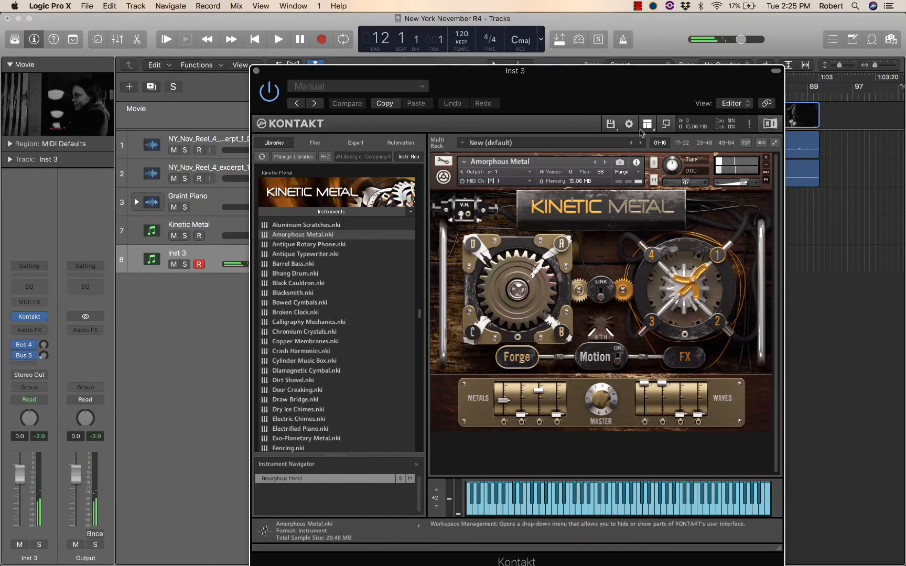
left_click_drag(619, 75, 759, 308)
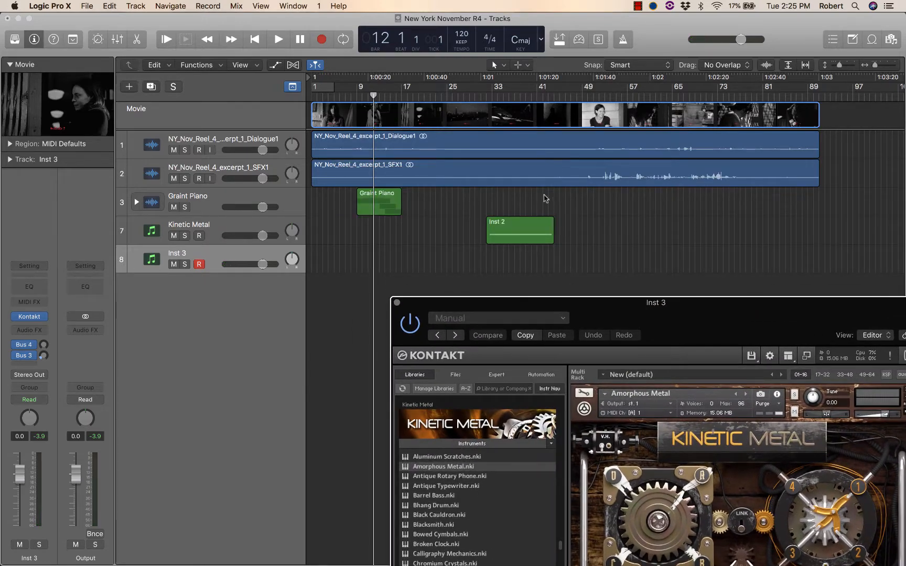
left_click(606, 97)
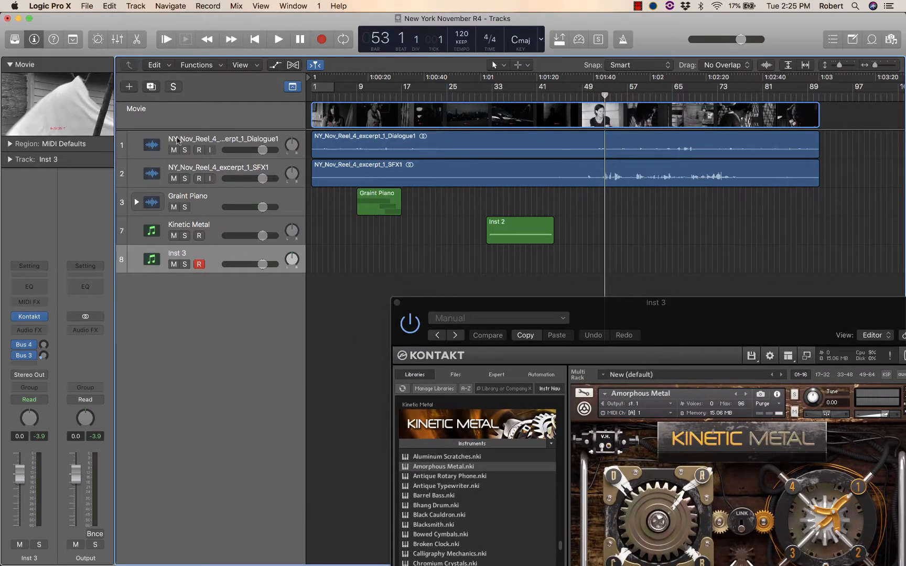
left_click(186, 264)
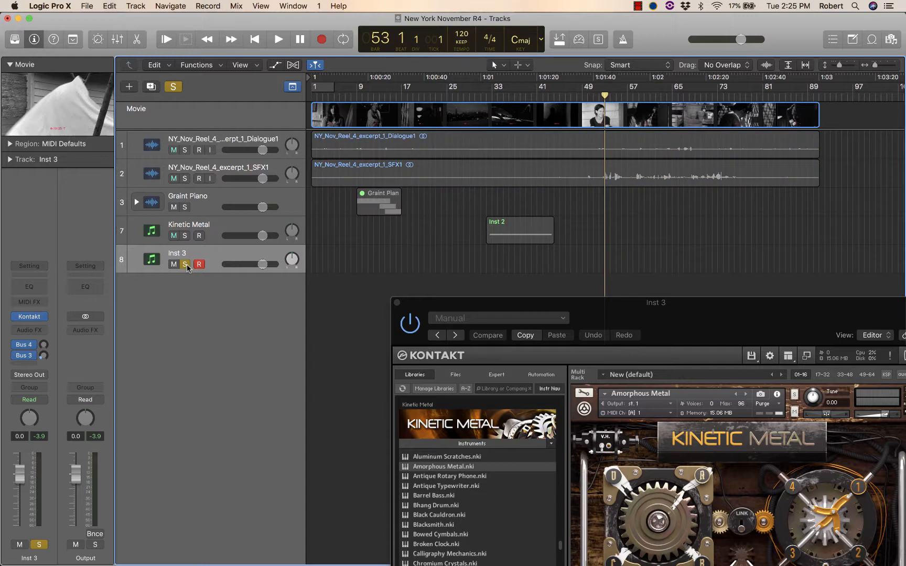
left_click(322, 39)
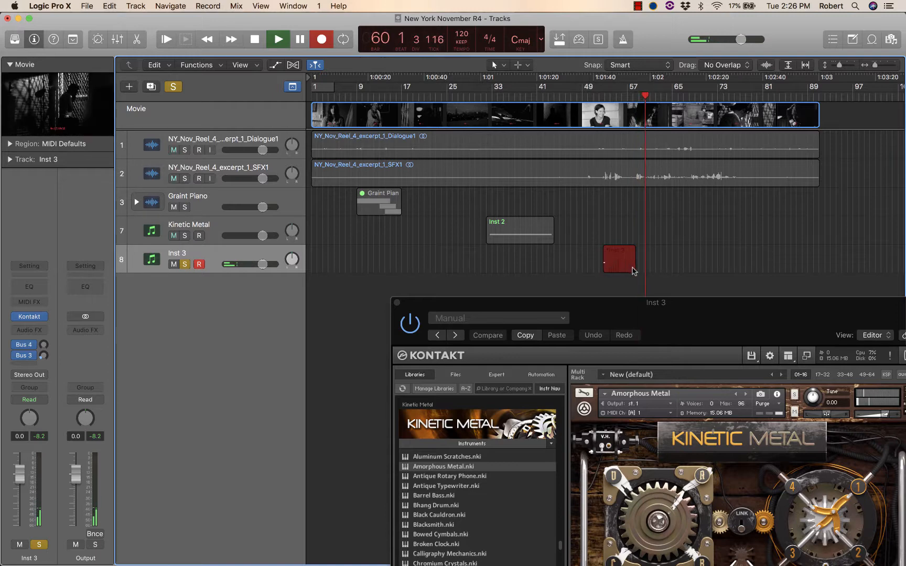
key("space")
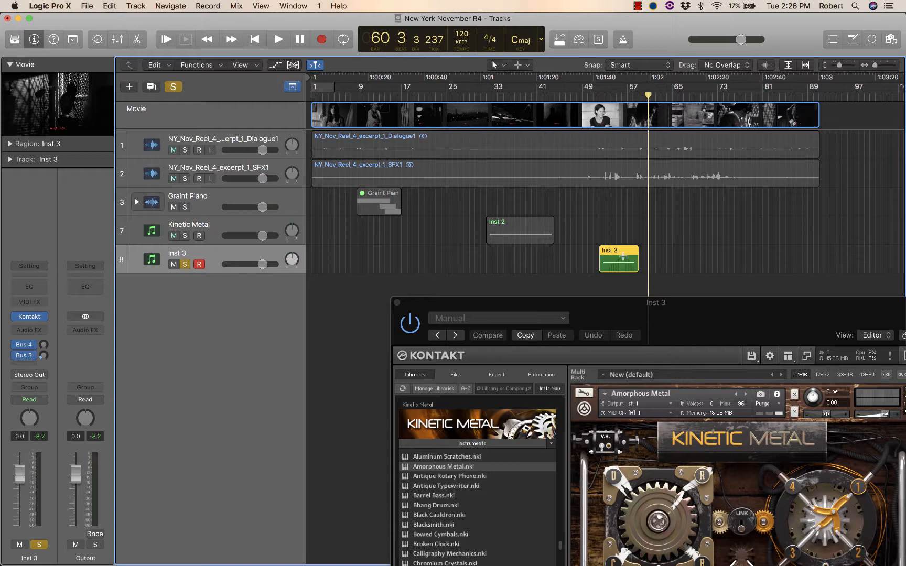
Step: Open the recorded Inst 3 region in an enlarged Piano Roll with its automation area shown
key("v")
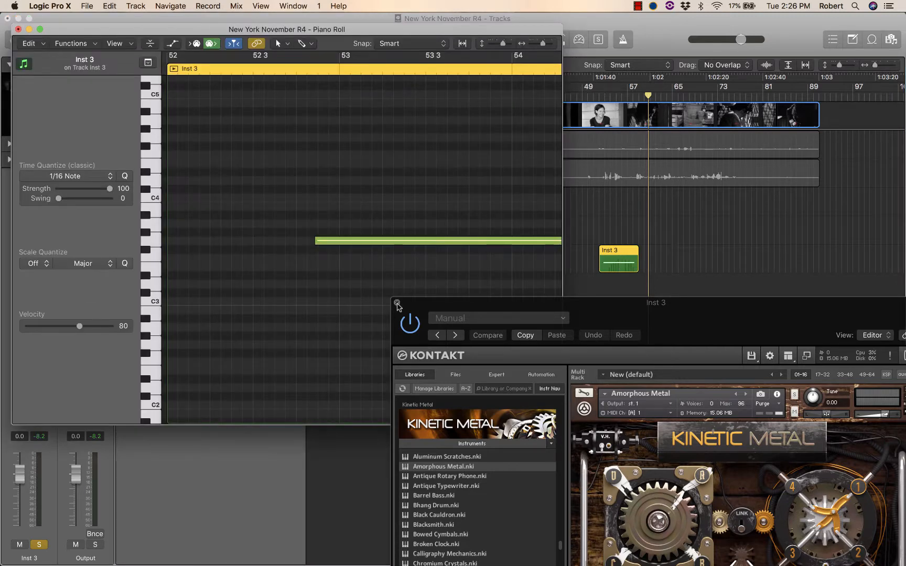
left_click(397, 304)
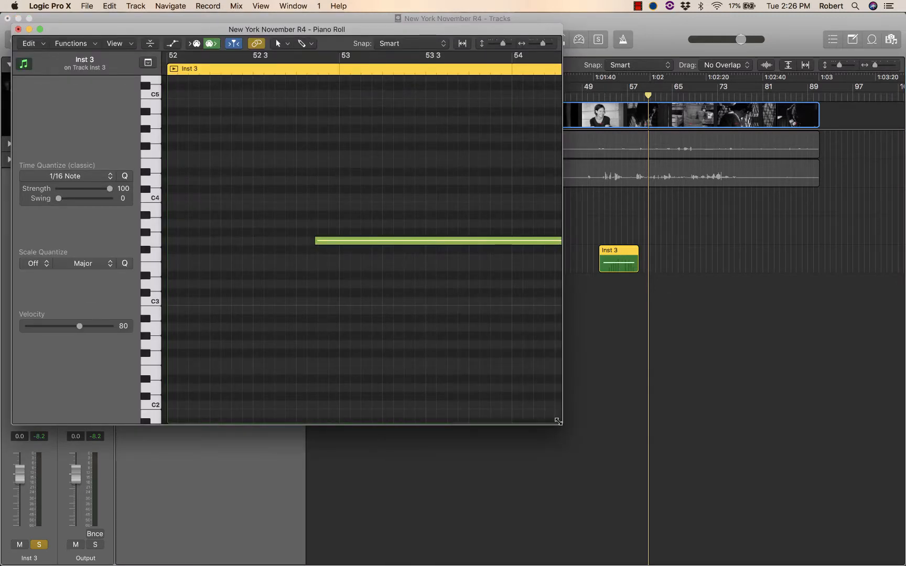
left_click_drag(558, 421, 824, 479)
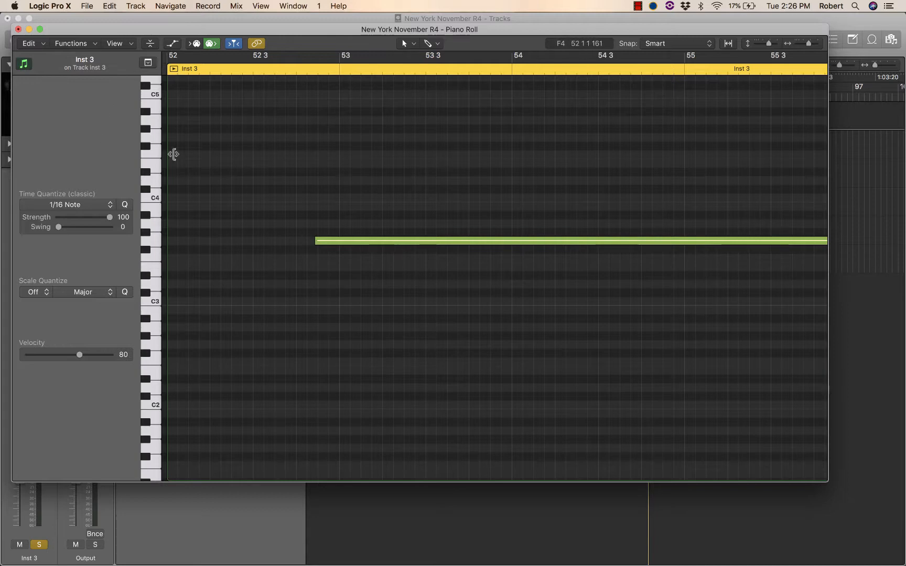
left_click(177, 44)
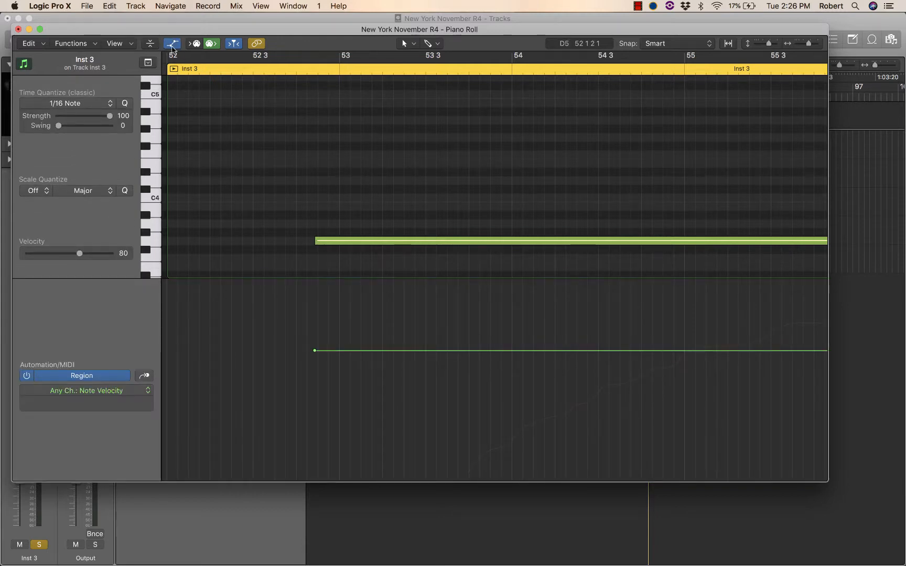
left_click(174, 45)
left_click(175, 45)
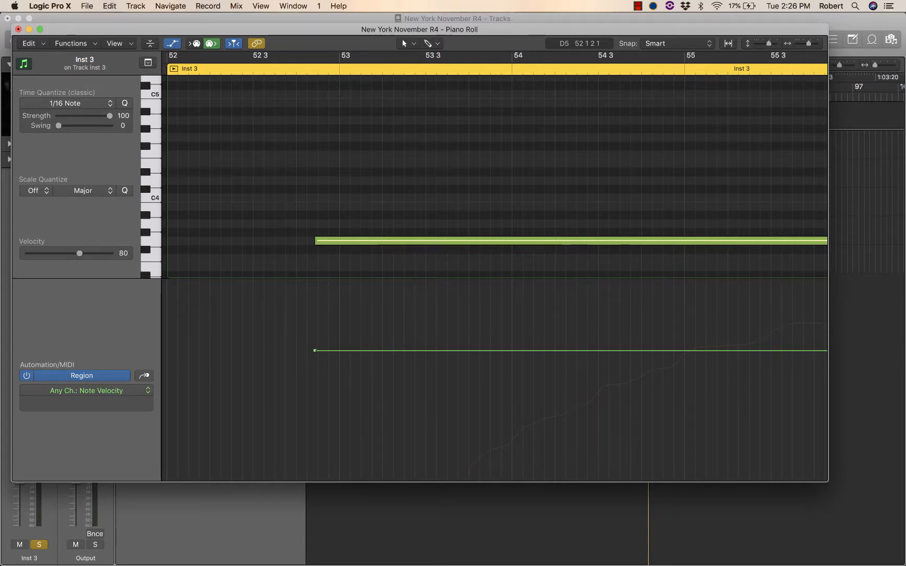
Step: Set the recorded note's velocity to 98 and display the region's Modulation data in the automation area
mouse_move(315, 350)
left_mouse_down()
mouse_move(315, 334)
mouse_move(315, 368)
left_mouse_up()
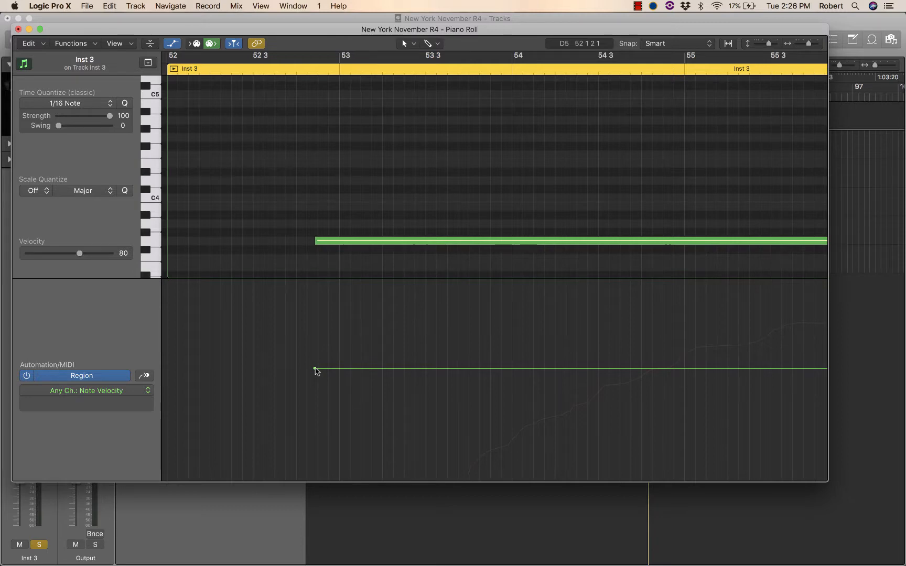
left_click_drag(314, 369, 315, 327)
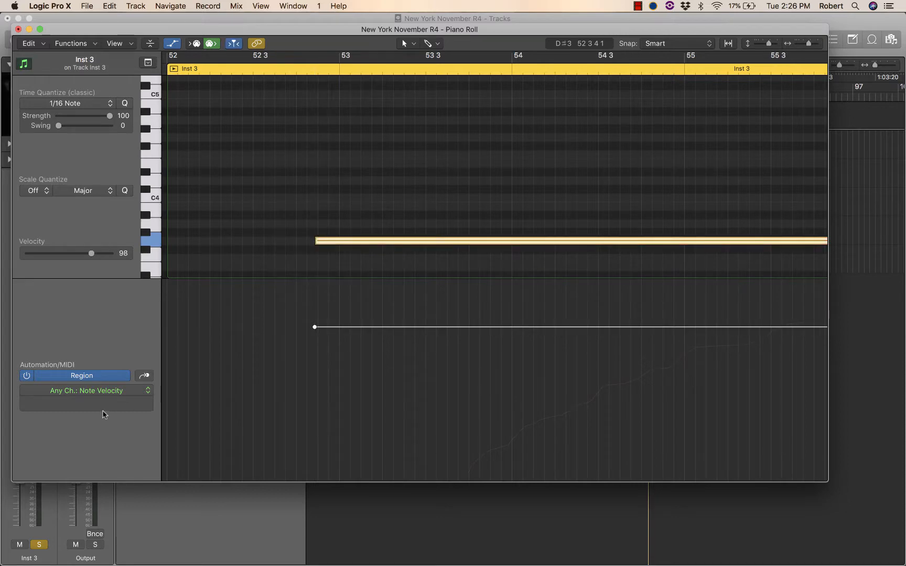
left_click(90, 392)
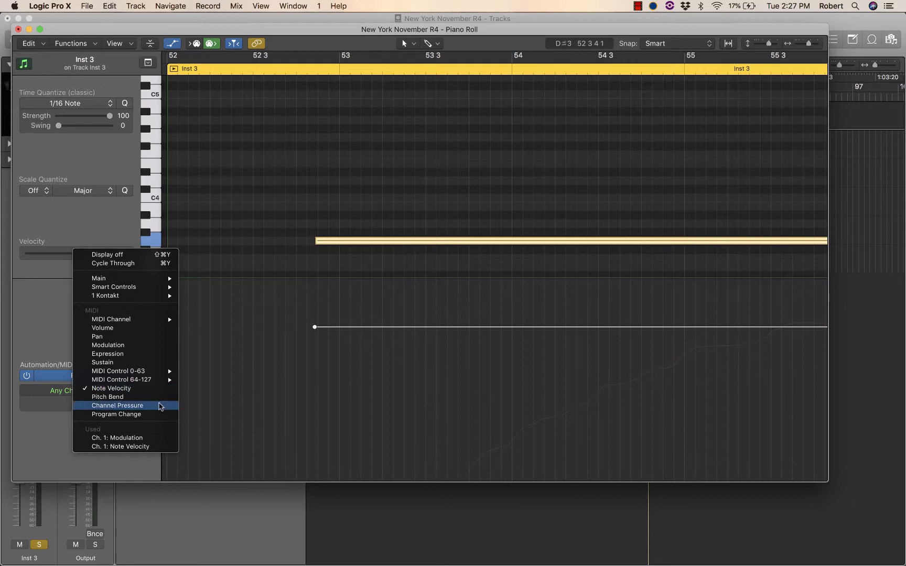
left_click(152, 350)
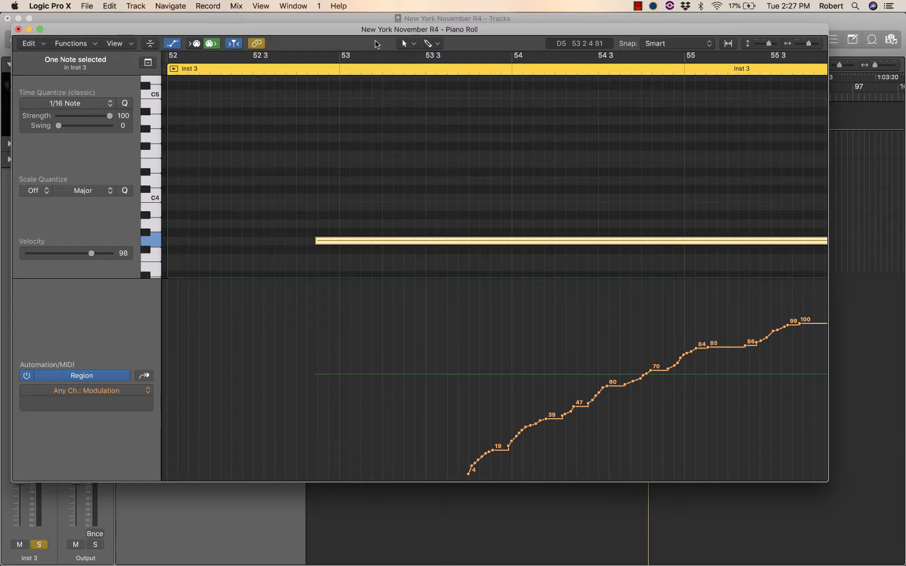
left_click_drag(401, 42, 413, 72)
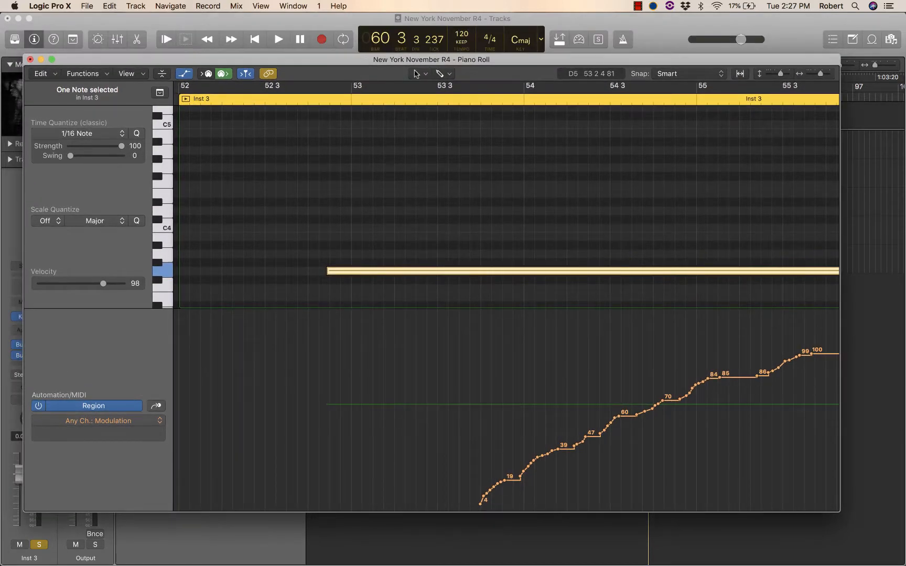
Step: Examine the available tools for the Piano Roll's primary and secondary tool slots
left_click(416, 76)
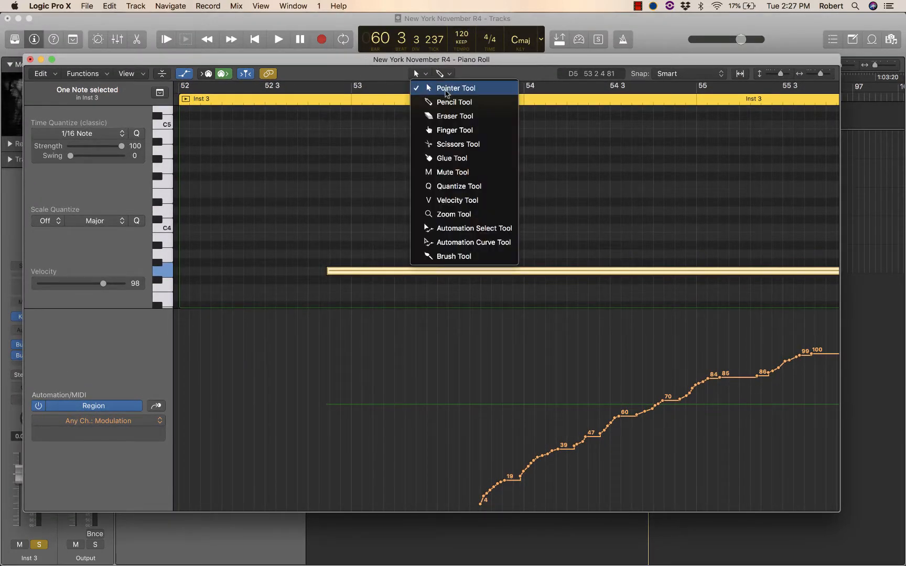
left_click(463, 60)
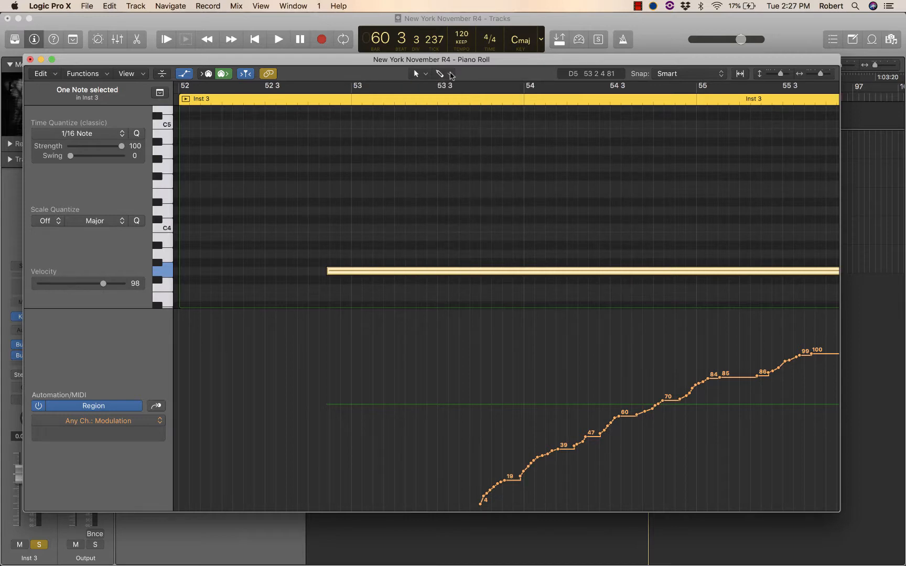
left_click(451, 75)
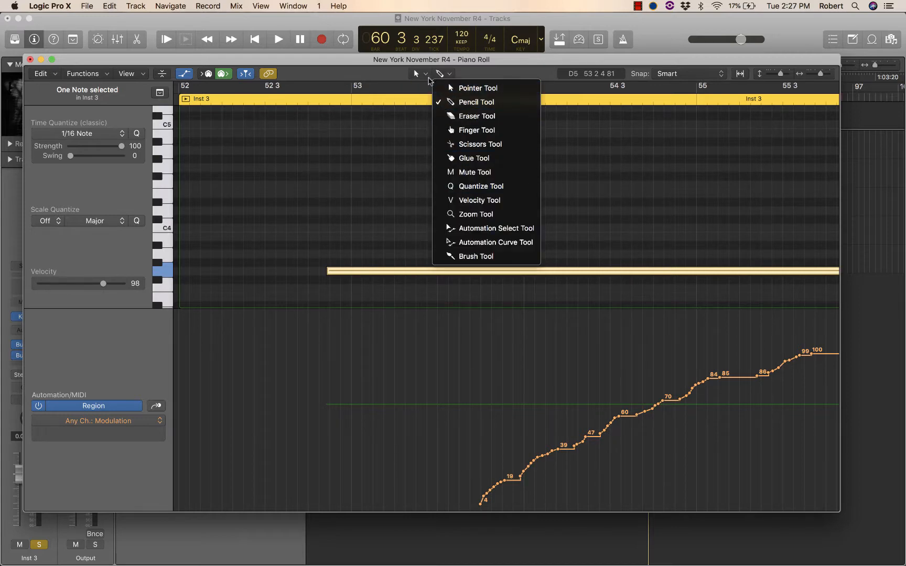
left_click(428, 77)
left_click(424, 74)
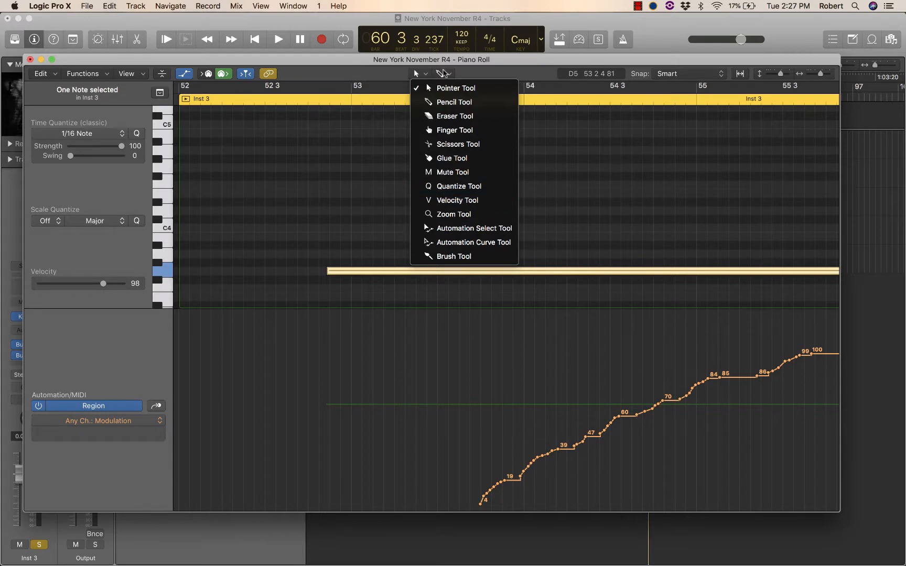
left_click(445, 74)
left_click(450, 75)
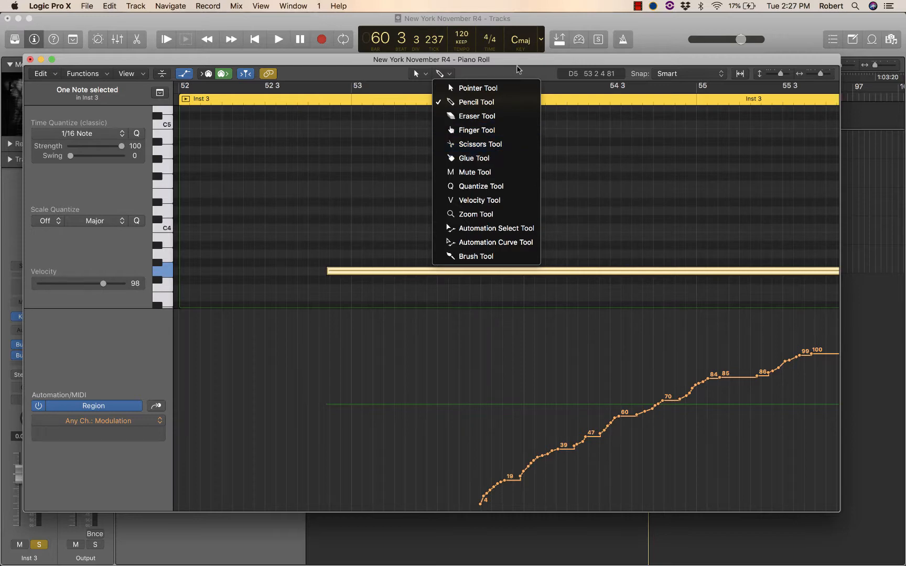
left_click(518, 69)
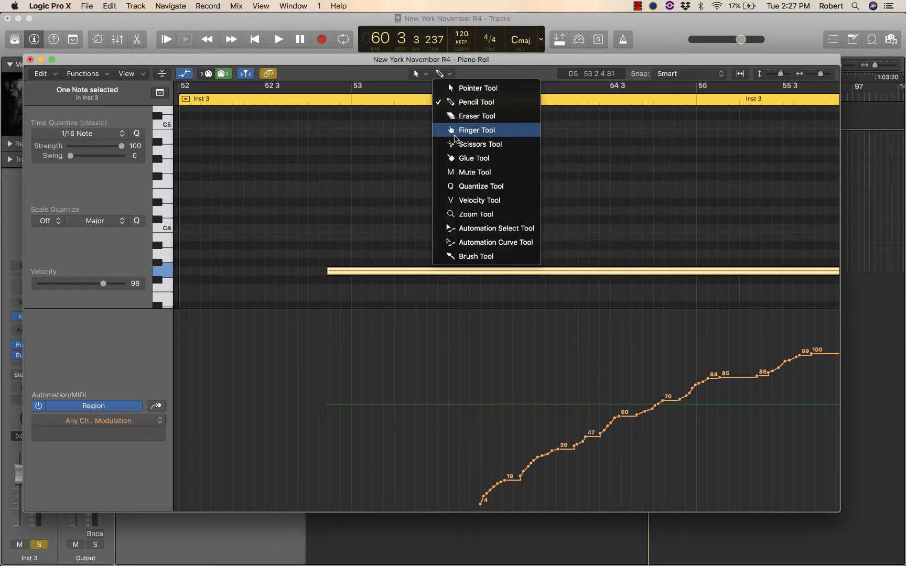
left_click(523, 70)
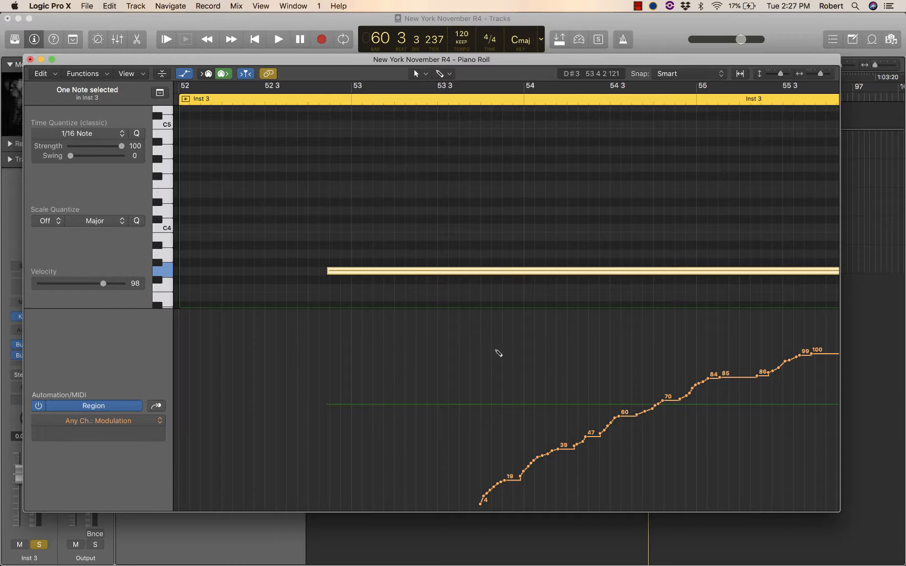
Step: Use the Pencil tool to redraw the early part of the Modulation curve as a smooth rise from late bar 53 to past 54 3
left_click(445, 74)
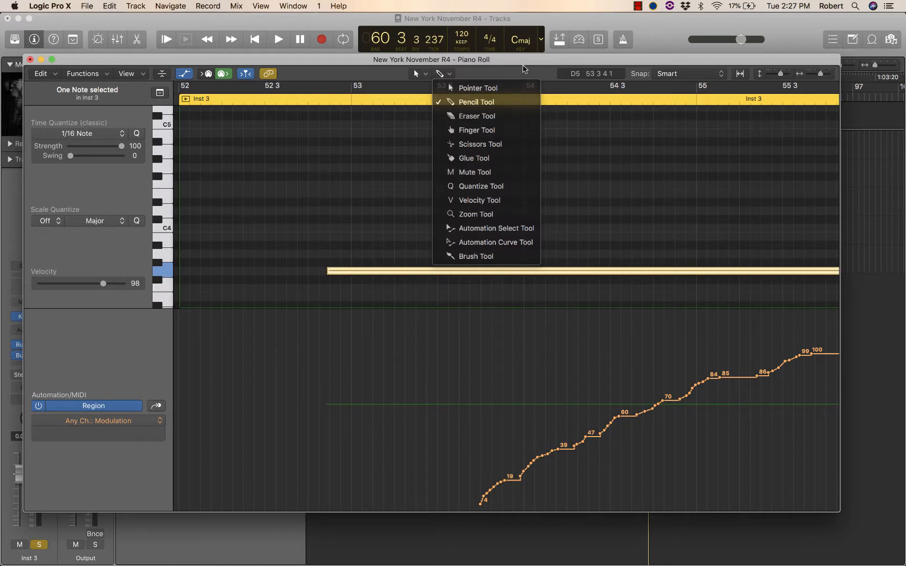
left_click(466, 101)
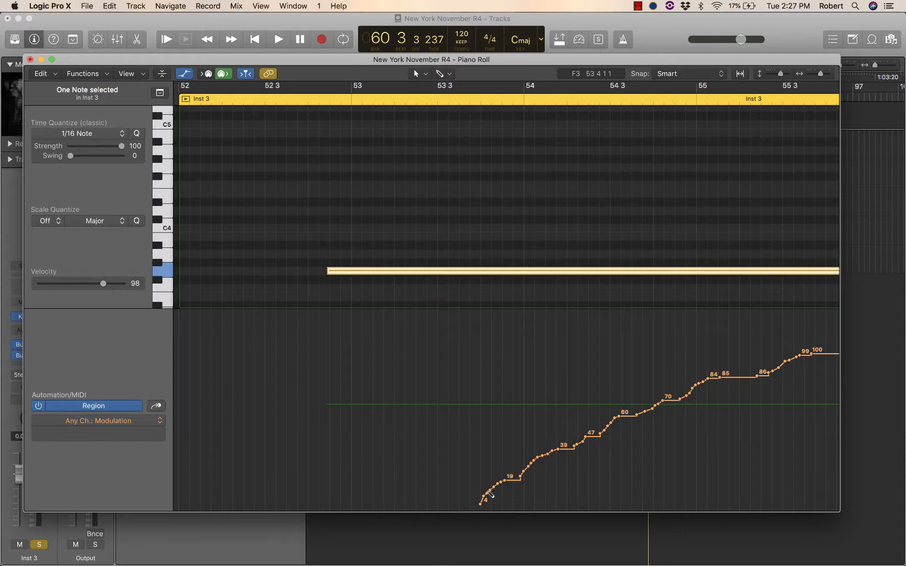
left_click_drag(489, 494, 637, 421)
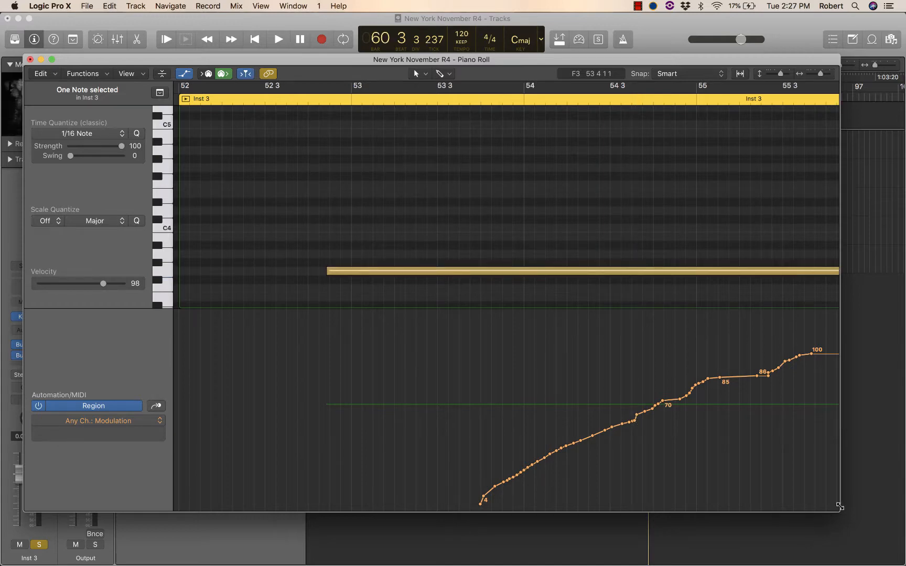
Step: Narrow and close the Piano Roll window, and open the Kontakt instance on the Inst 3 track
left_click_drag(838, 507, 579, 508)
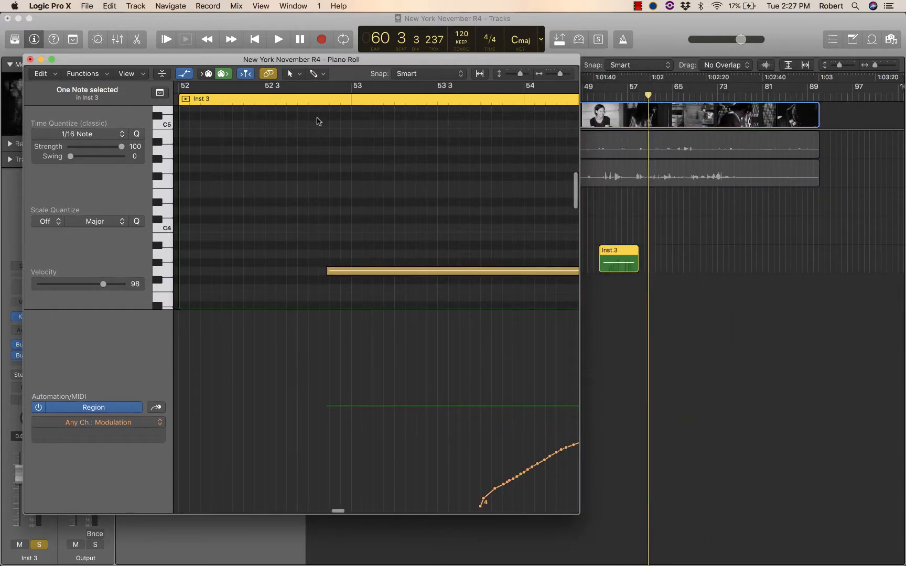
left_click_drag(155, 54, 461, 98)
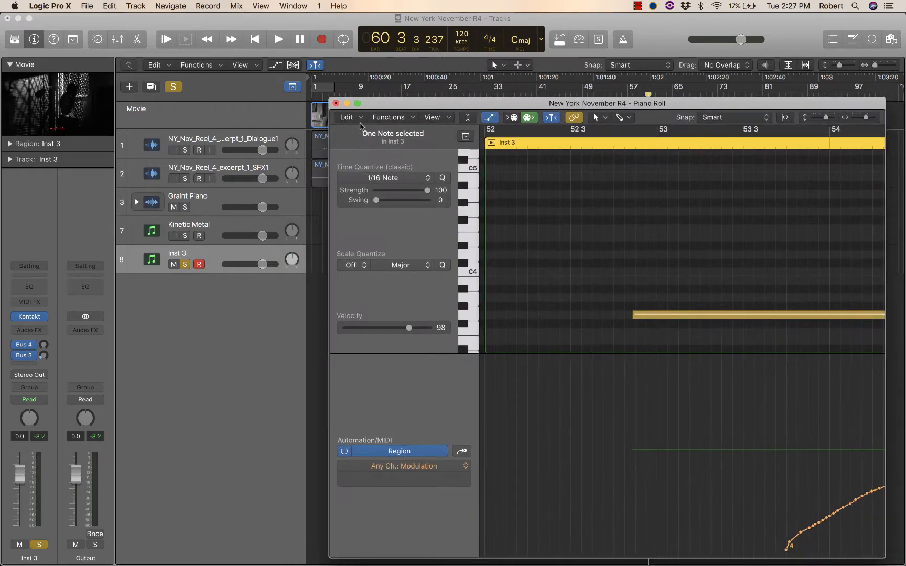
key("super+w")
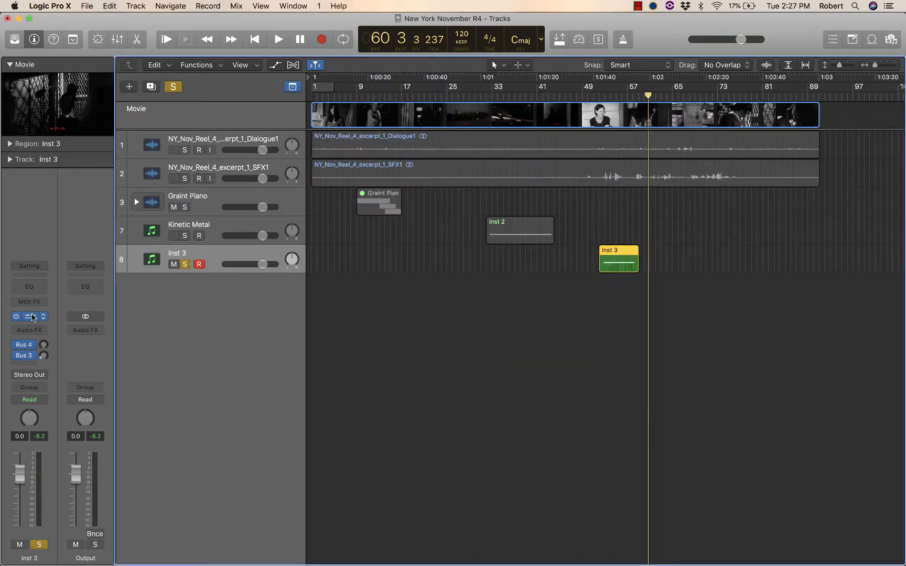
left_click(32, 317)
left_click_drag(518, 305, 158, 39)
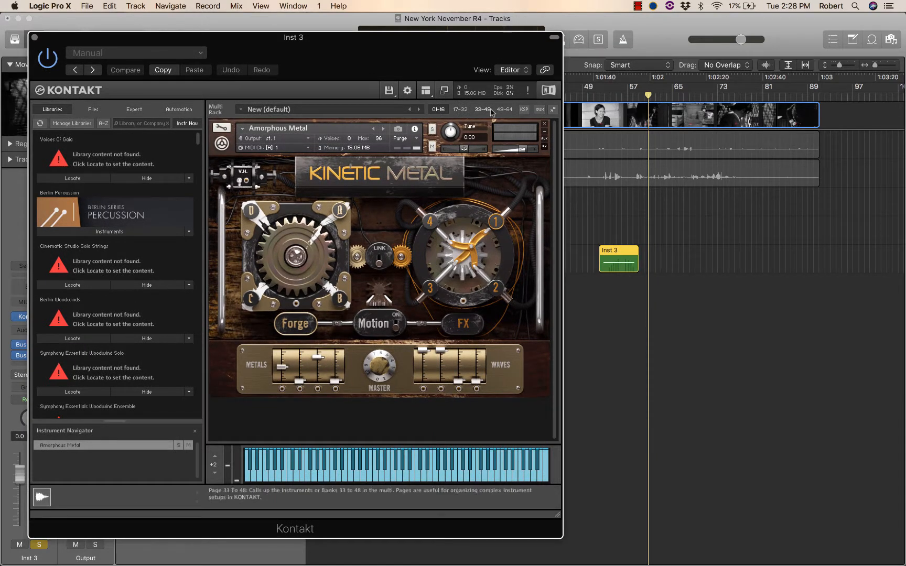
Step: Hide Kontakt's on-screen keyboard and show it again
left_click(426, 91)
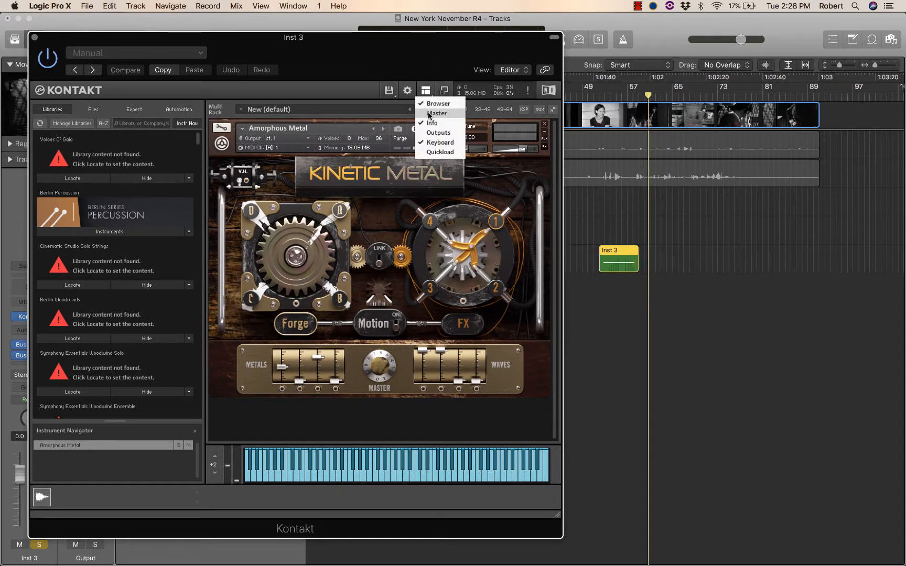
left_click(441, 143)
left_click(433, 95)
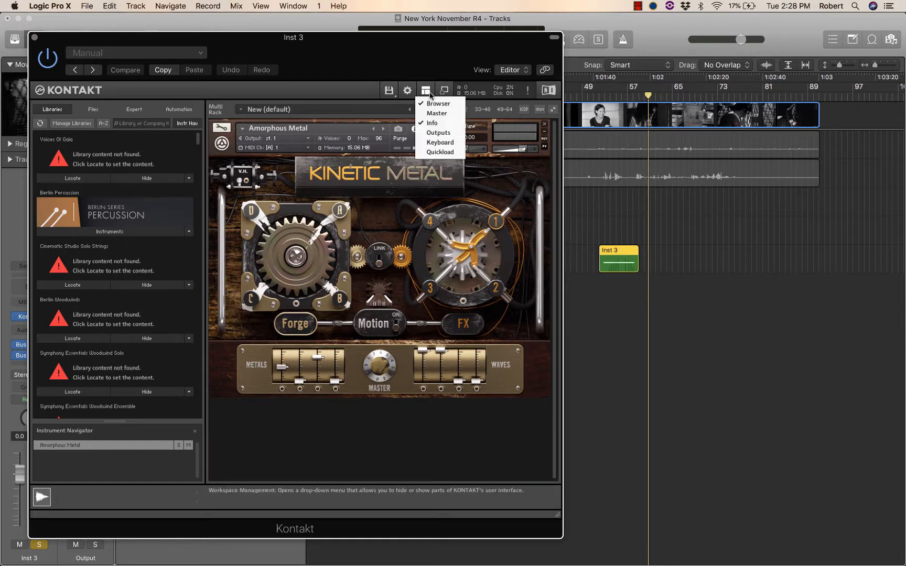
left_click(440, 142)
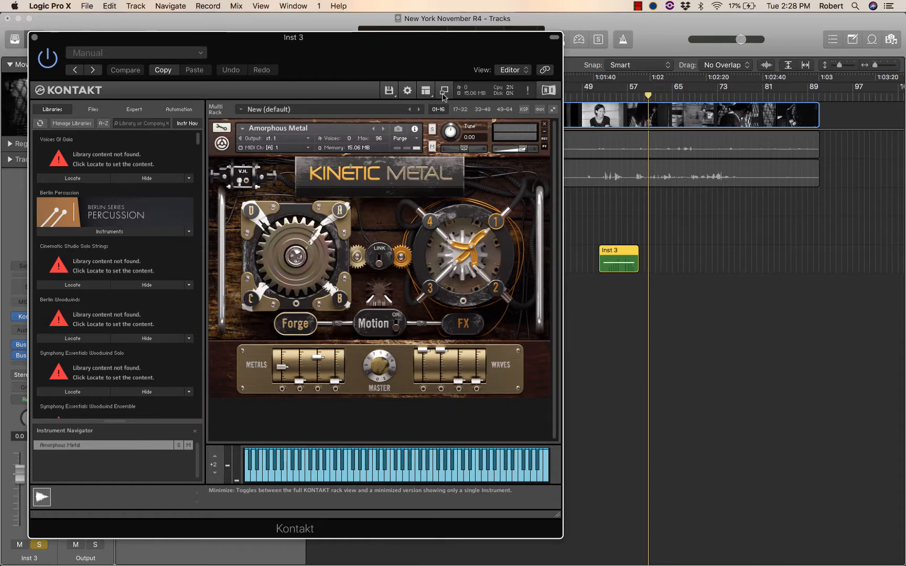
Step: Minimize Kontakt to its single-instrument view and open the Inst 3 region in a Piano Roll window beside it
left_click(444, 95)
left_click_drag(319, 39, 293, 129)
left_click(625, 252)
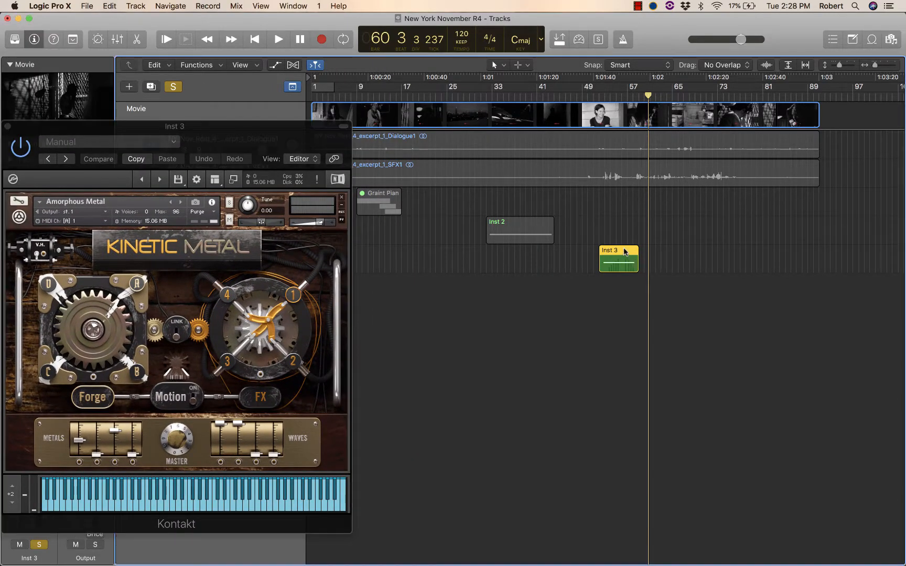
double_click(624, 249)
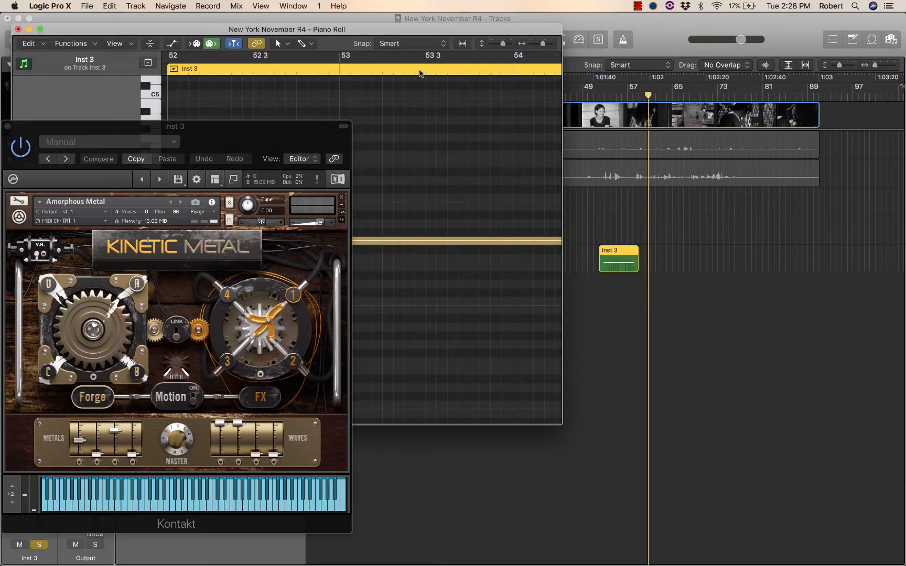
left_click_drag(410, 31, 755, 2)
Step: Show the Piano Roll's automation area and display MIDI controller 1 = Modulation for the Inst 3 region
left_click(523, 32)
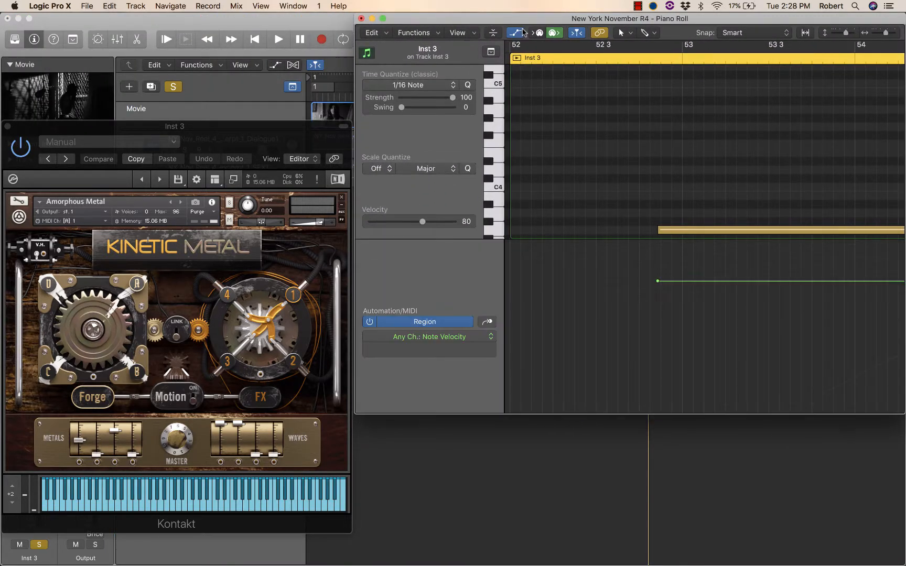
left_click(433, 337)
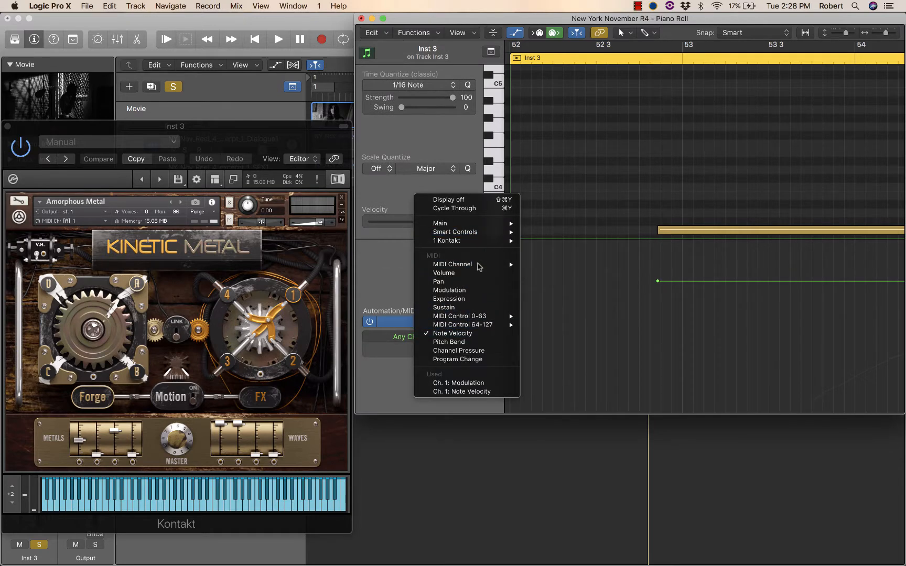
mouse_move(476, 319)
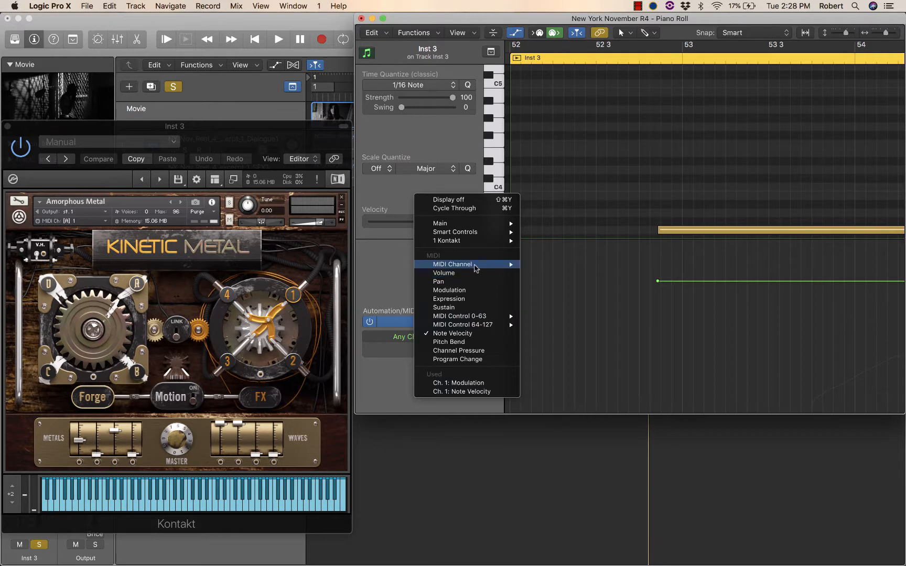
mouse_move(476, 266)
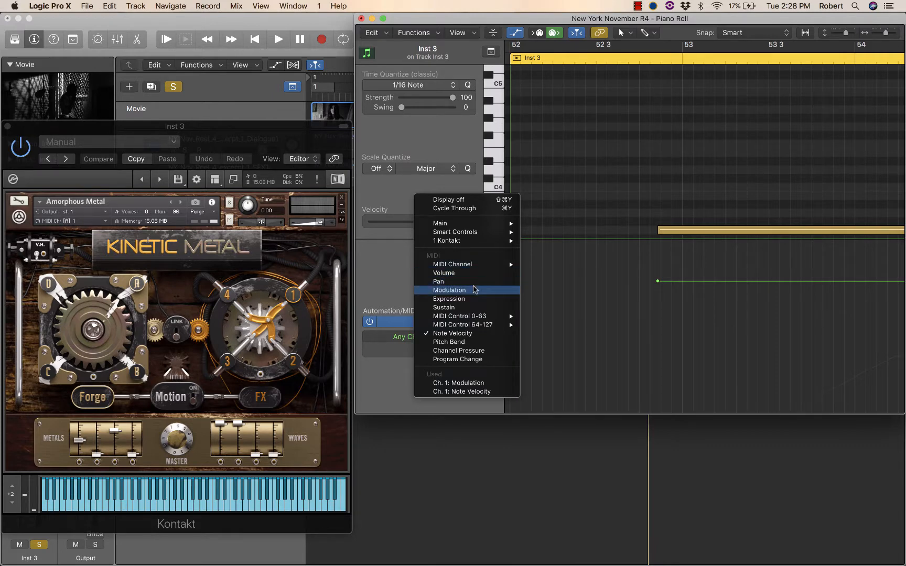
left_click(474, 290)
left_click(464, 340)
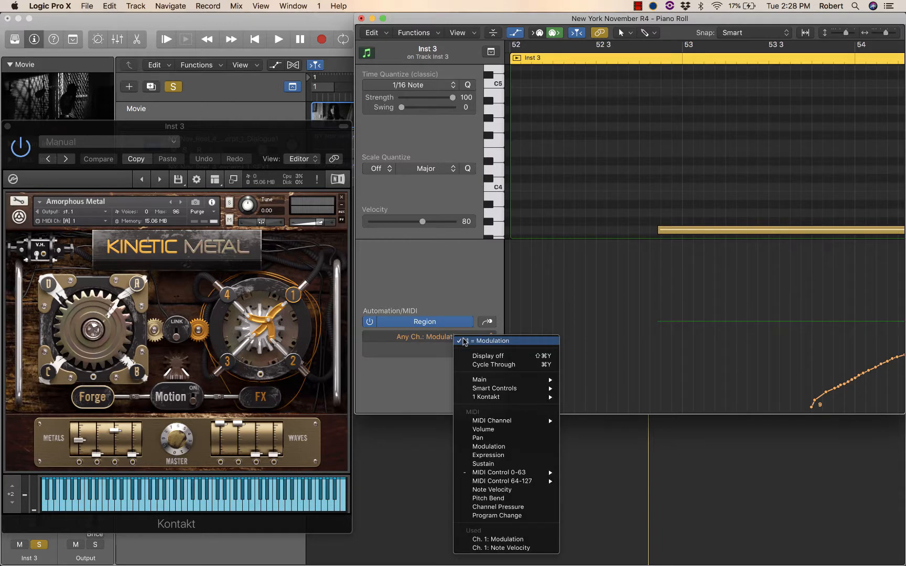
mouse_move(519, 473)
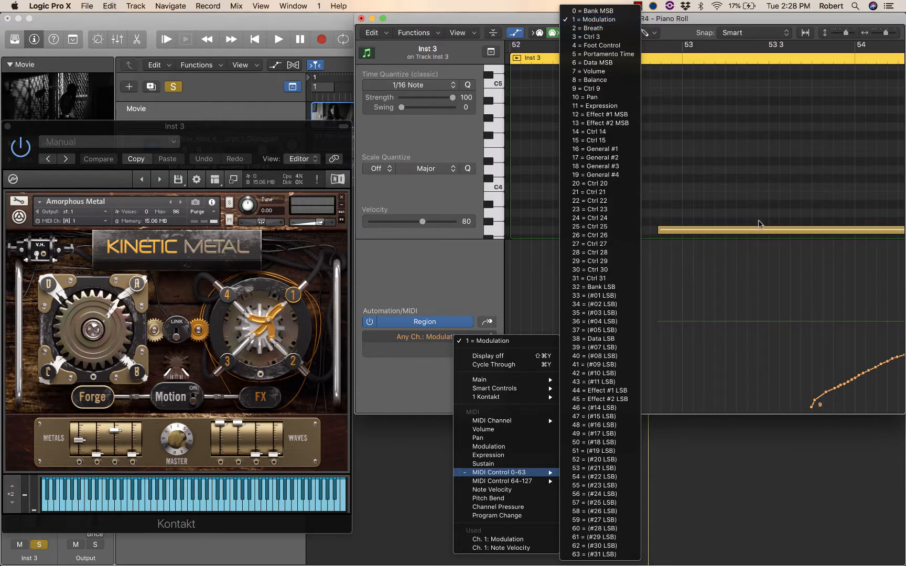
left_click(603, 20)
Step: Play the Inst 3 region from shortly before bar 53 to about bar 56 to watch how modulation affects Kinetic Metal
left_click_drag(765, 21, 737, 20)
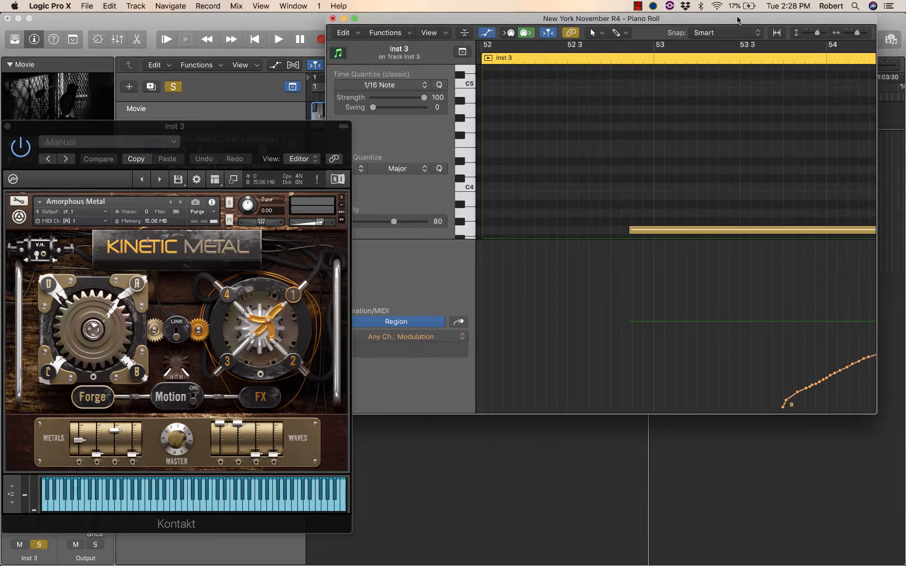
left_click(615, 61)
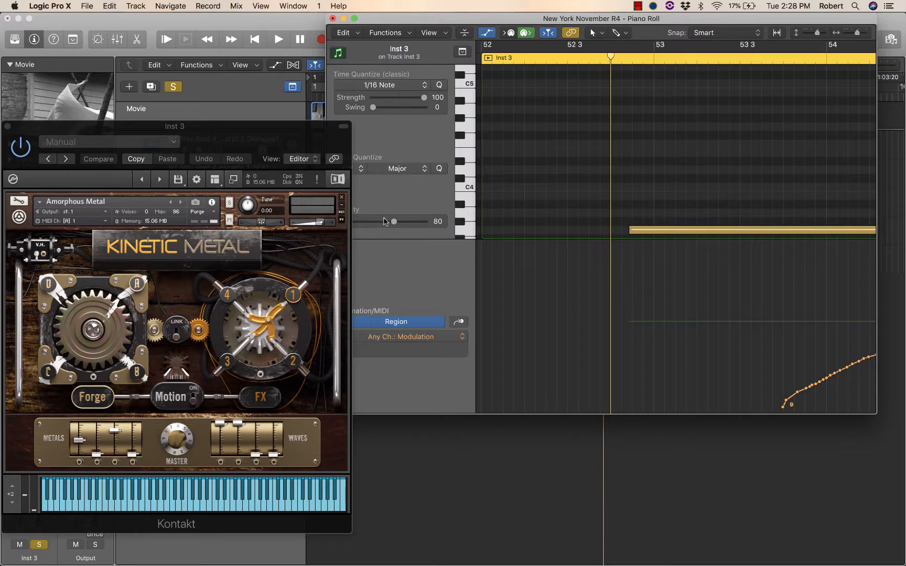
key("space")
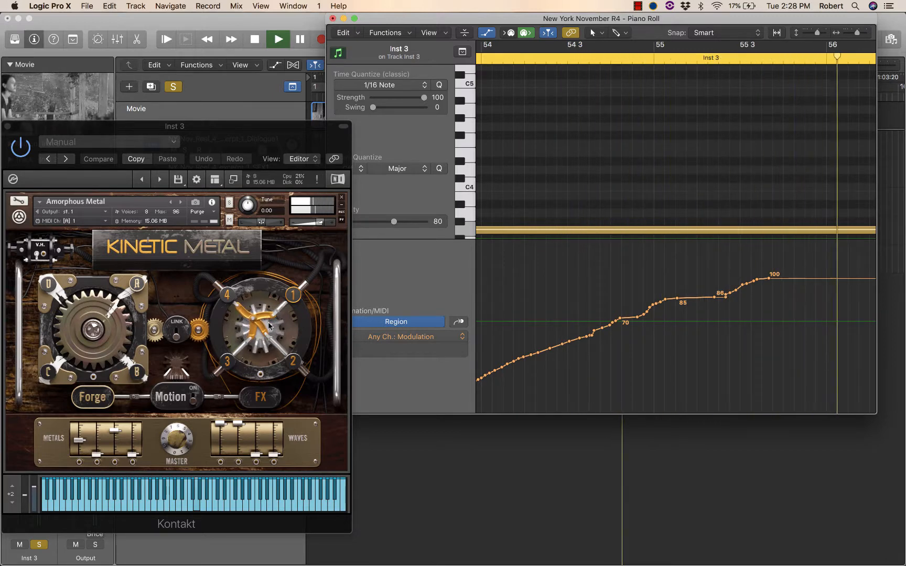
key("space")
Step: Switch the automation area to MIDI controller 11 = Expression
scroll(591, 345, "left", 10)
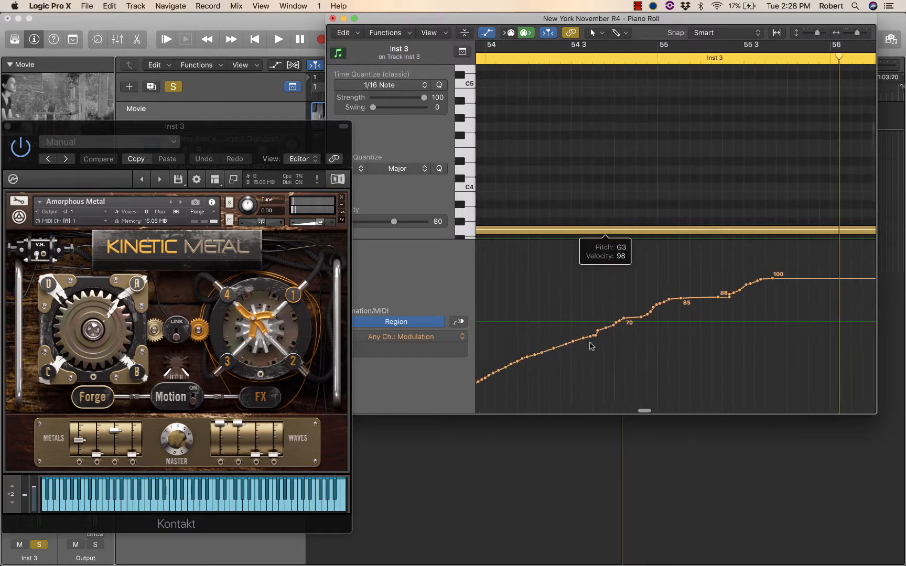
left_click(428, 341)
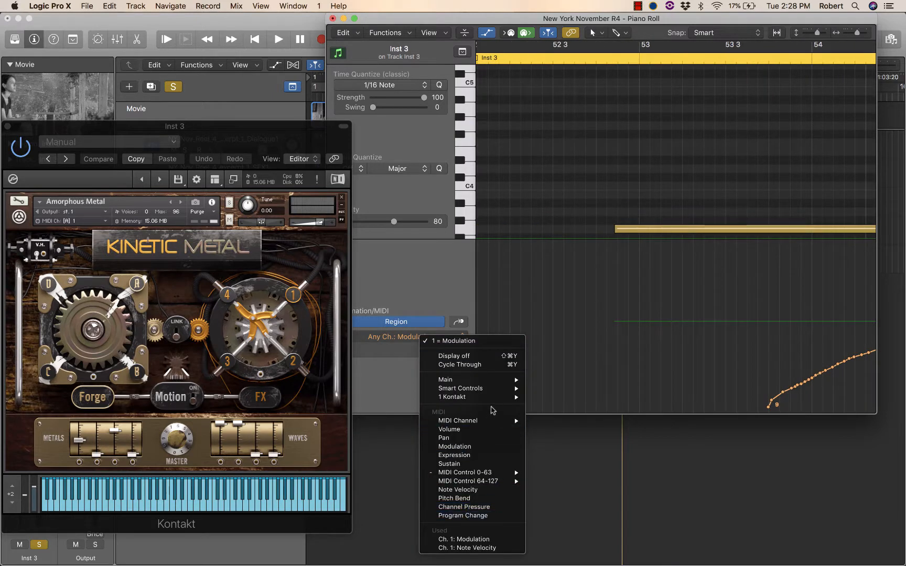
mouse_move(493, 401)
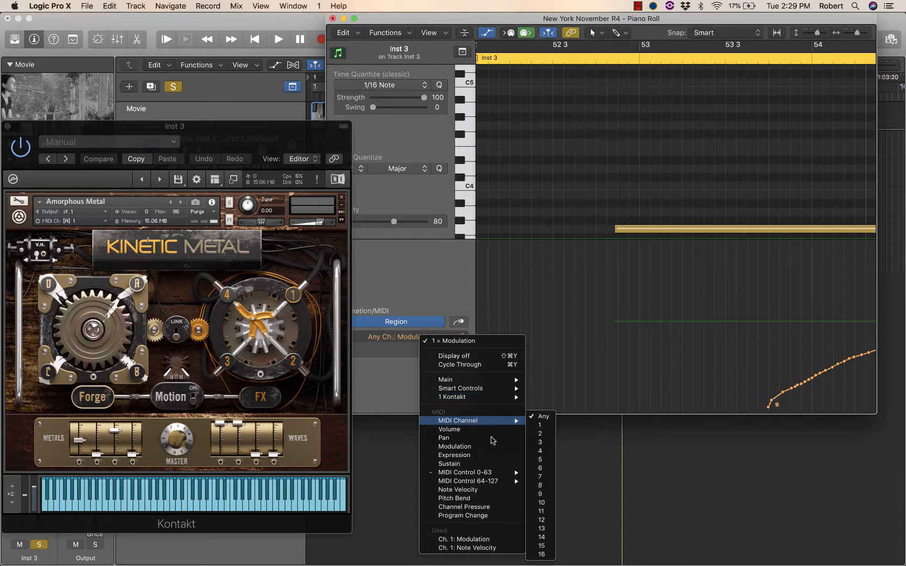
mouse_move(512, 472)
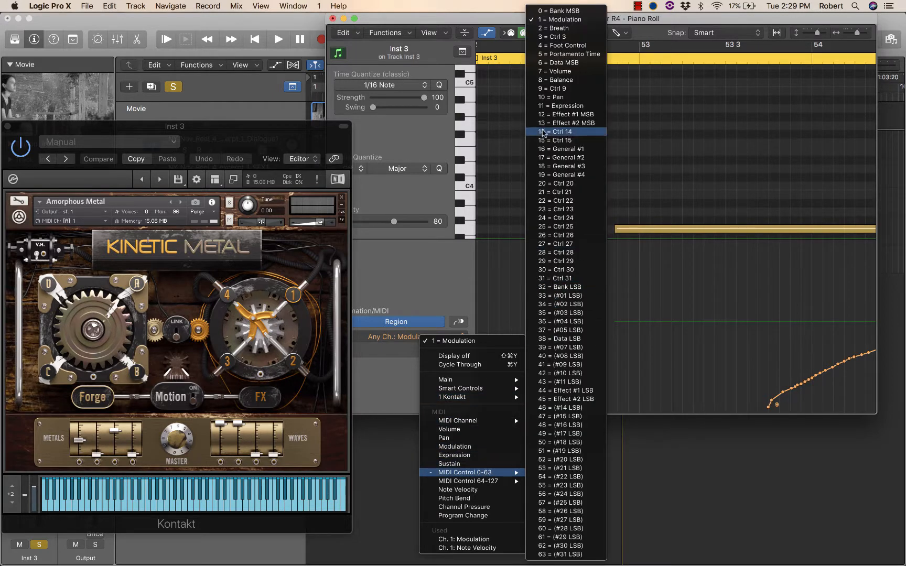
left_click(558, 106)
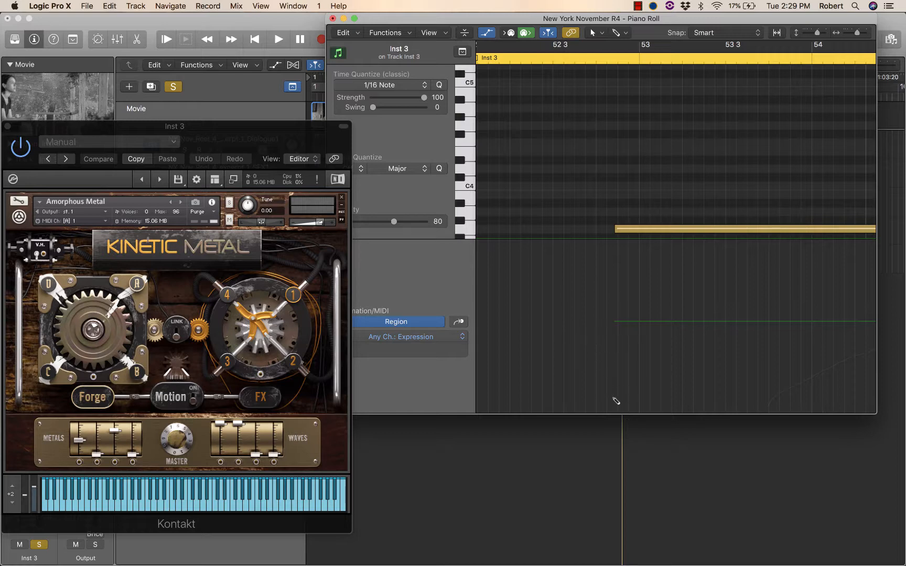
Step: Draw an Expression curve rising from just before bar 53 to 125 at about 53 3 4, and play the region back
left_click_drag(613, 413, 640, 345)
mouse_move(617, 390)
left_mouse_down()
mouse_move(677, 344)
mouse_move(763, 245)
left_mouse_up()
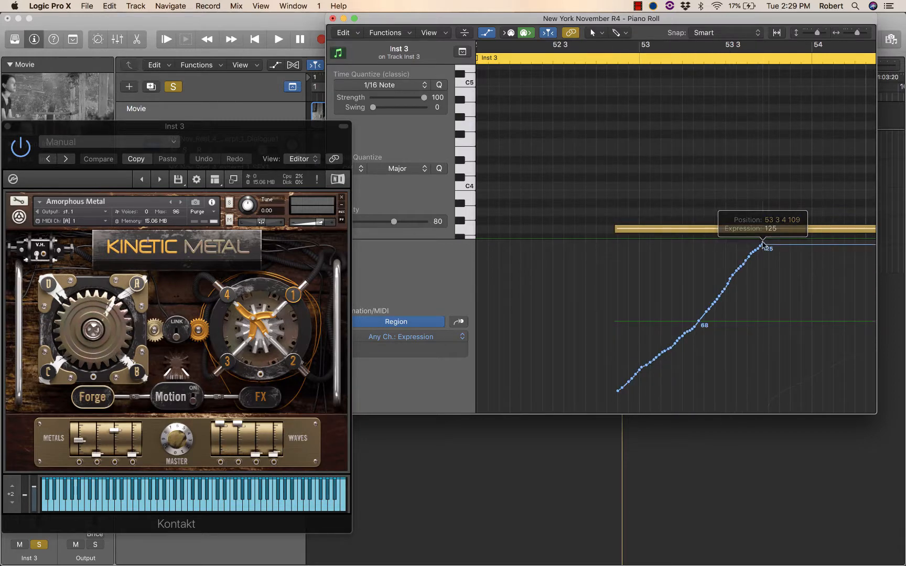
double_click(588, 60)
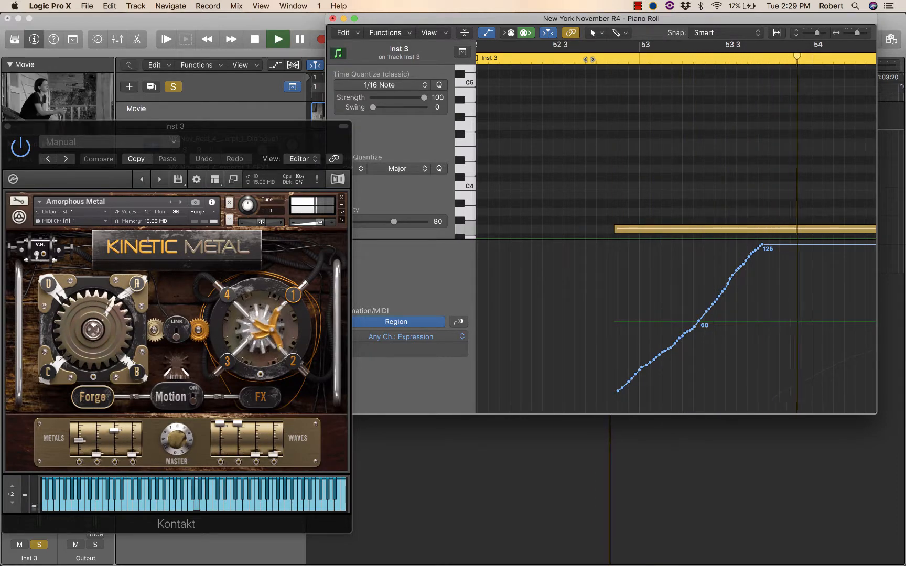
Step: Flatten the Expression curve to its low starting level from just before bar 53 onward, and play Inst 3 from about bar 52 to 57 3
key("space")
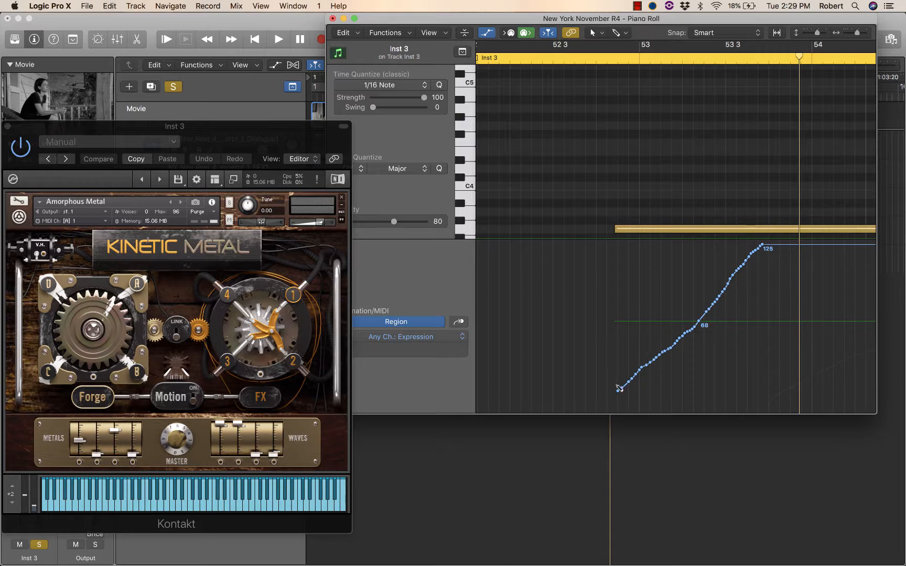
mouse_move(620, 388)
left_mouse_down()
mouse_move(781, 249)
mouse_move(811, 249)
mouse_move(875, 388)
left_mouse_up()
left_click(502, 63)
key("space")
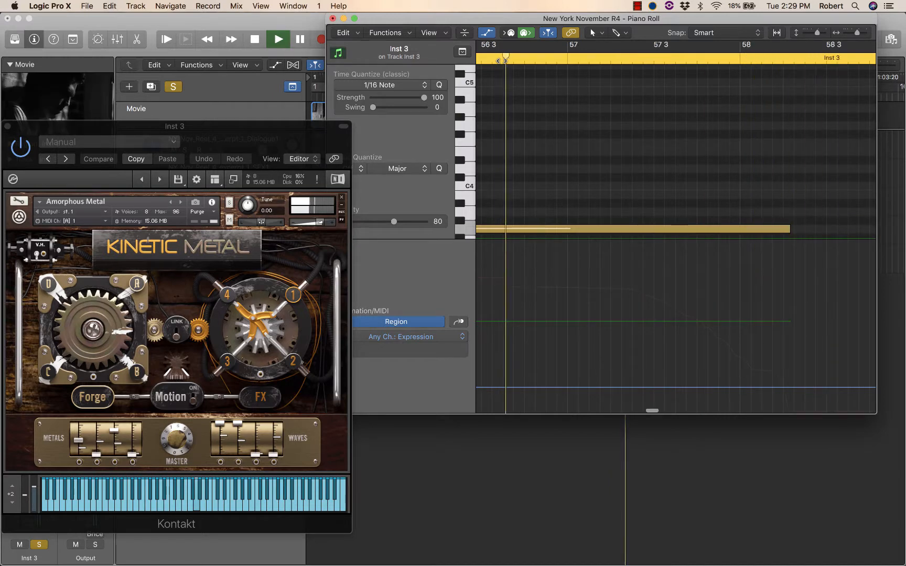
key("space")
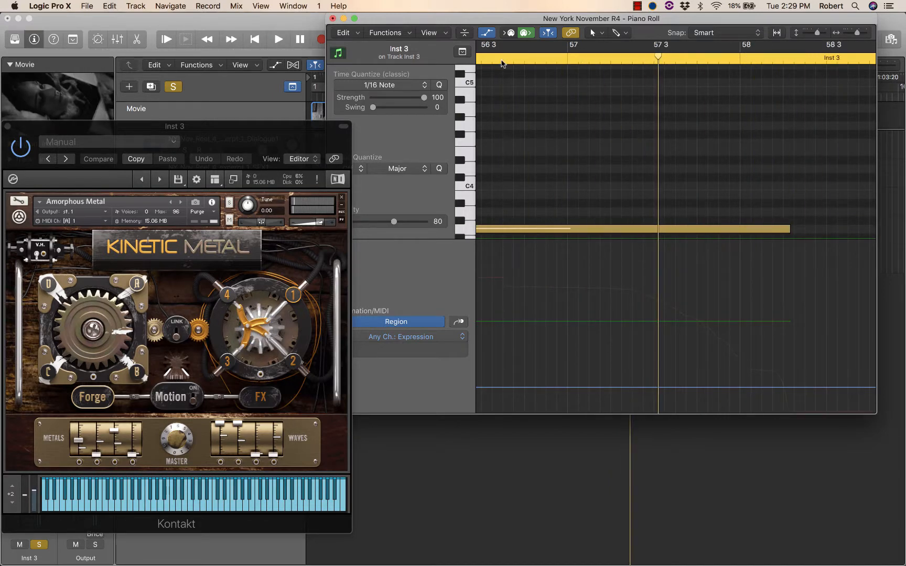
Step: Close the Piano Roll, and restore Kontakt's full view with the library browser before closing the Inst 3 instrument window
left_click(333, 18)
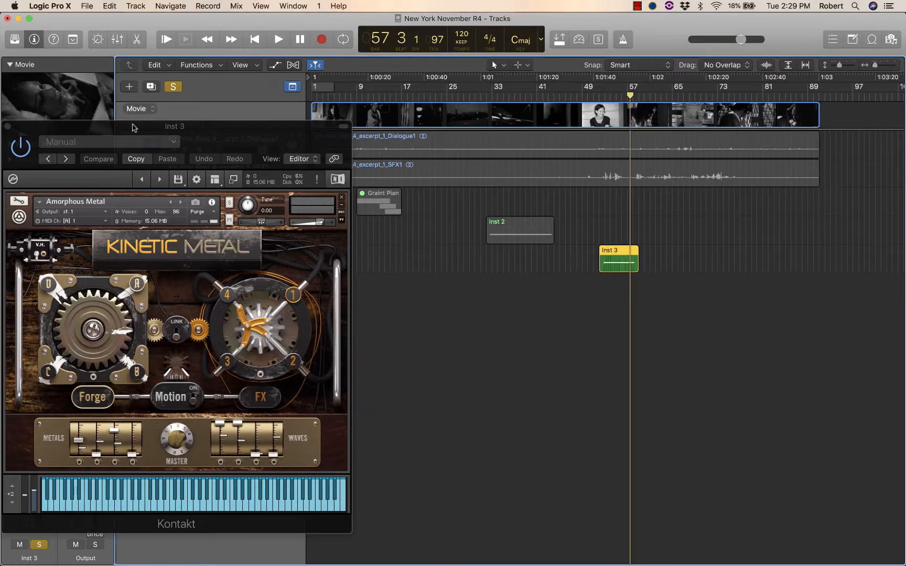
left_click_drag(107, 131, 351, 63)
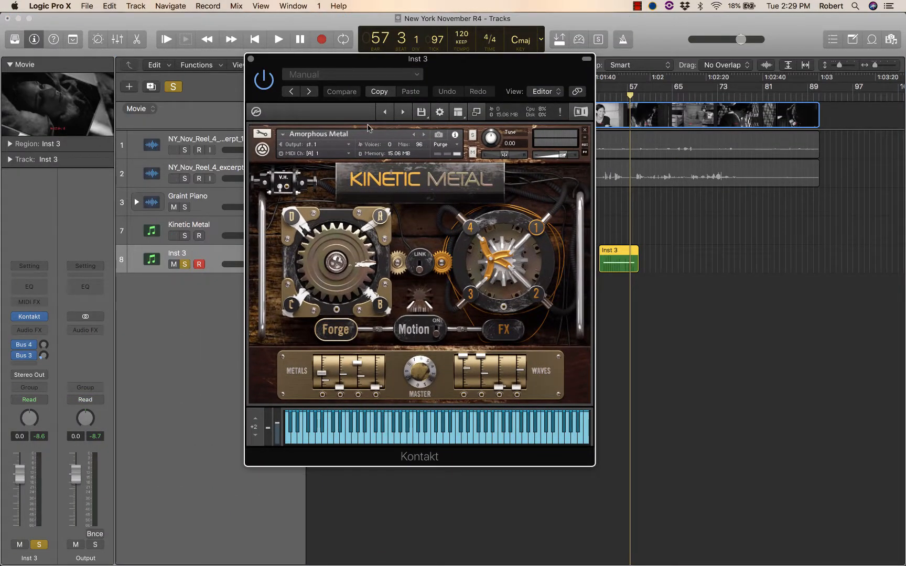
left_click(475, 112)
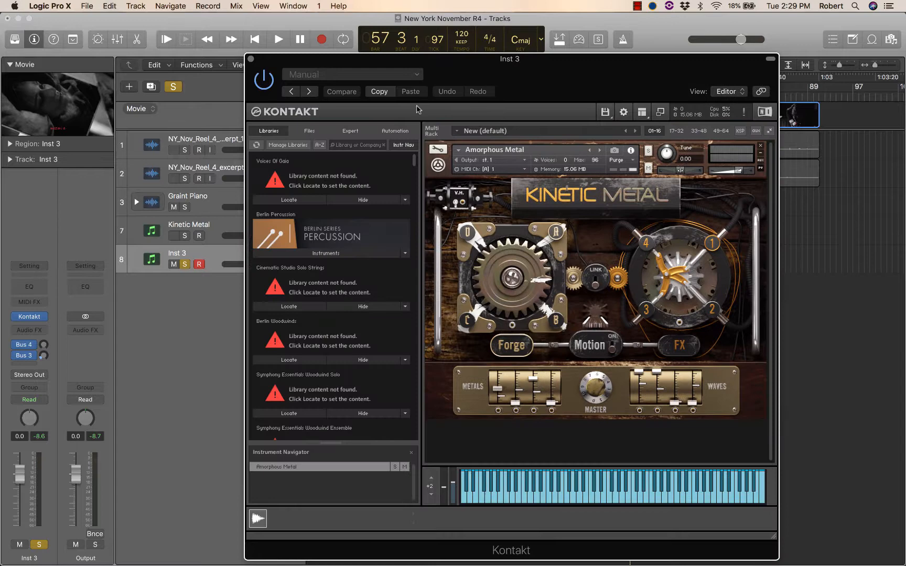
left_click(251, 59)
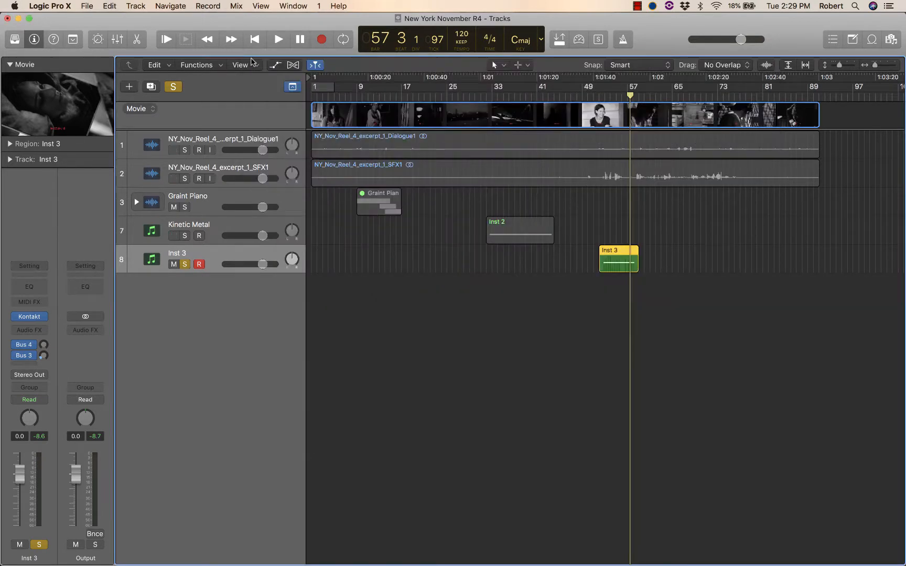
Step: Switch to Chrome and look through the FILM3085 Moodle course page, from the introductory resources to the Week 2 materials
key("super+Tab")
key("super+Tab")
key("super+Tab")
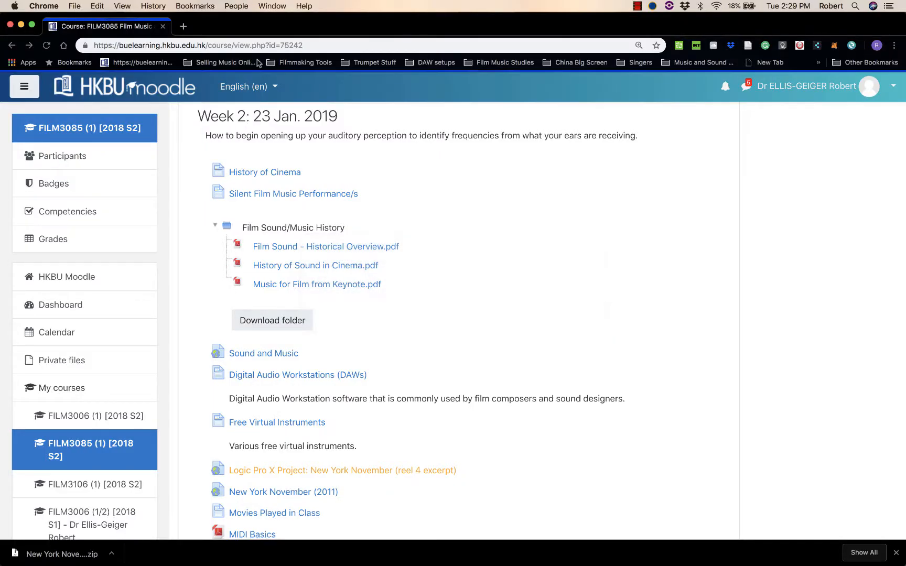
scroll(411, 256, "down", 15)
scroll(411, 257, "up", 5)
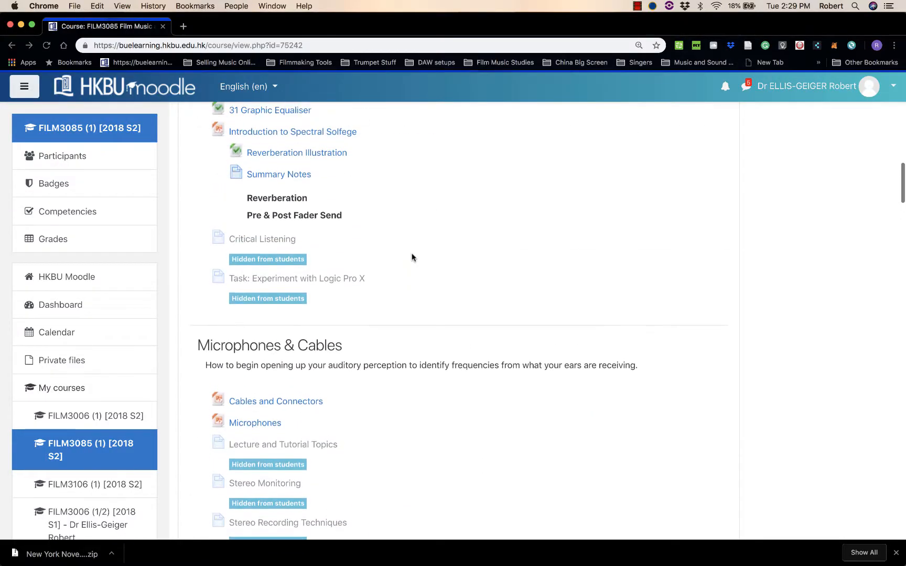
scroll(411, 257, "up", 10)
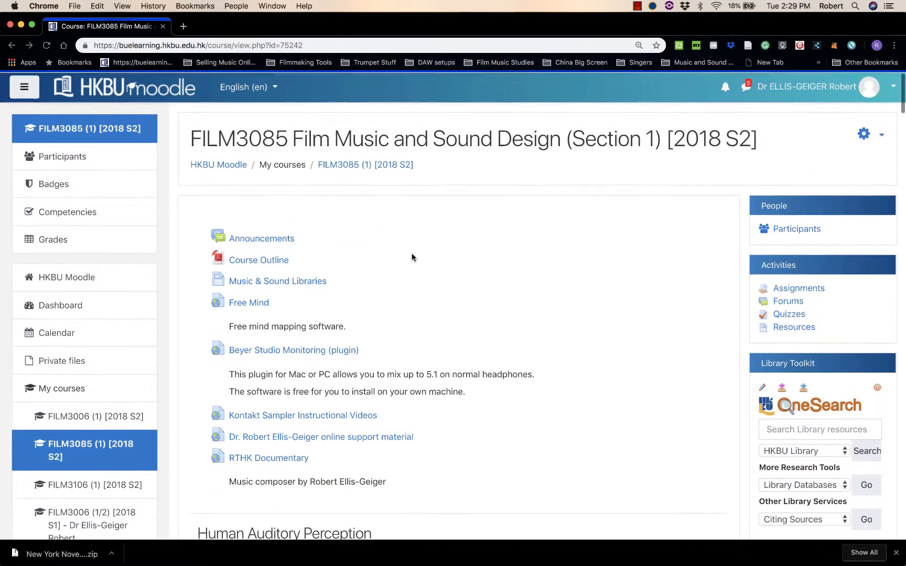
scroll(412, 256, "down", 8)
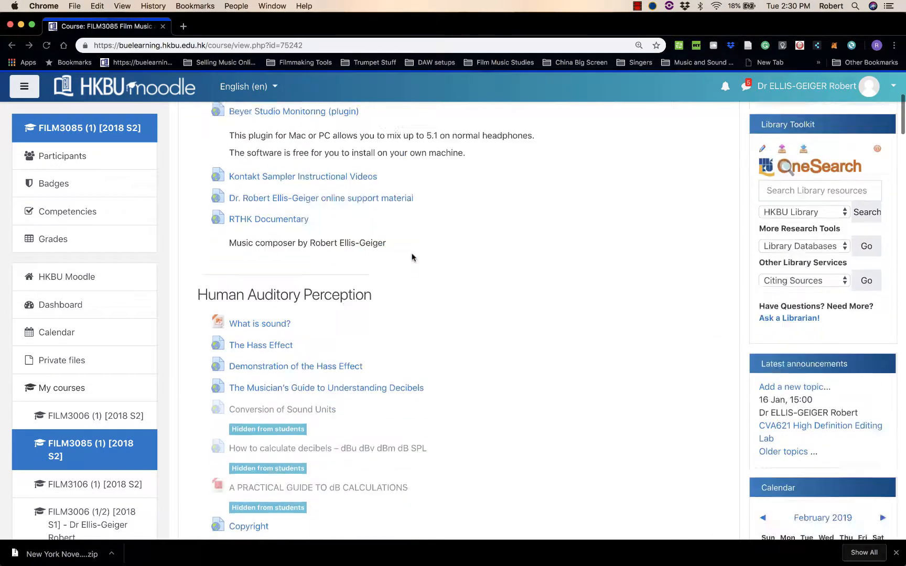
scroll(412, 257, "down", 10)
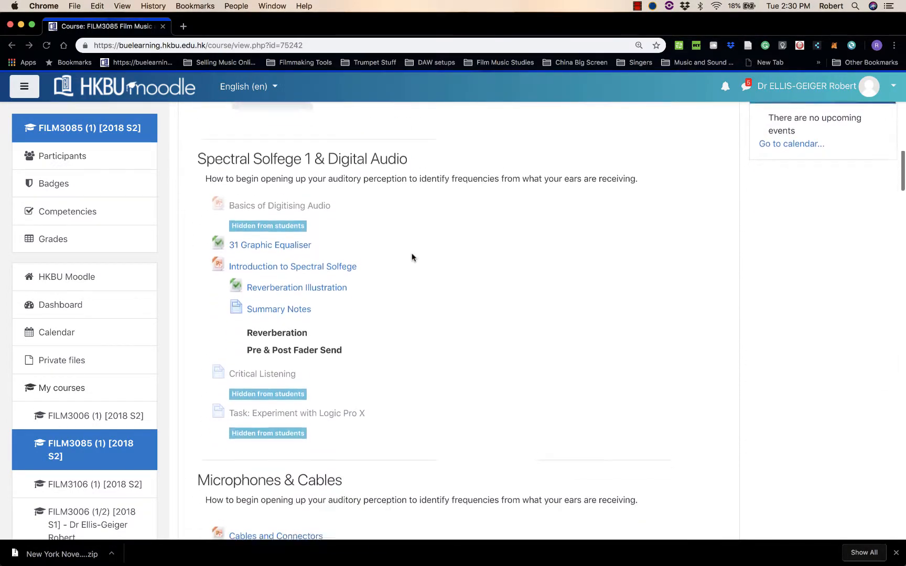
scroll(412, 257, "down", 10)
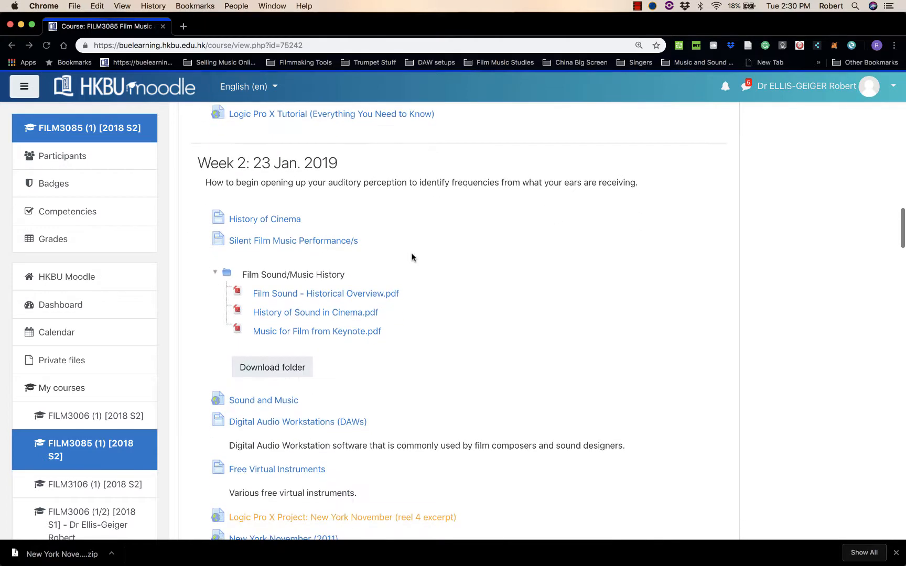
scroll(412, 257, "down", 4)
scroll(412, 257, "up", 7)
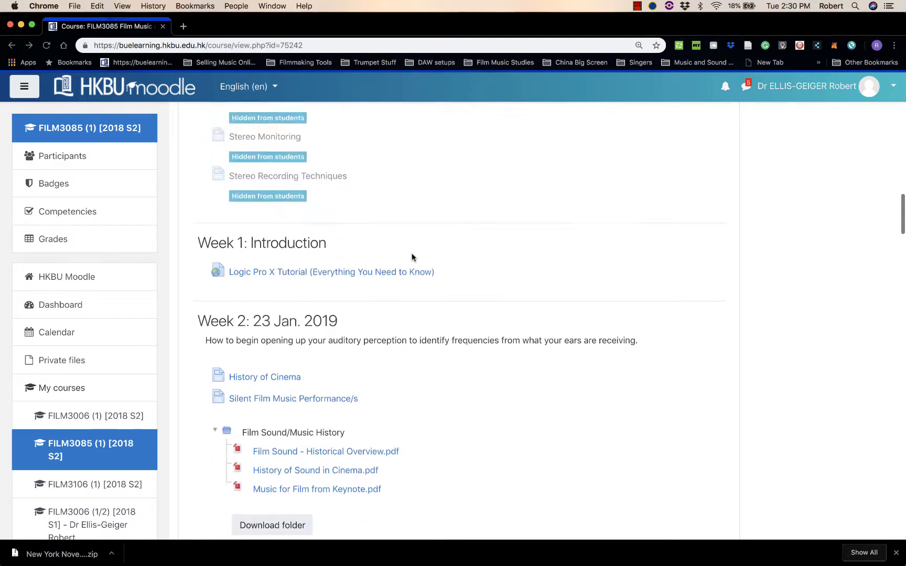
scroll(412, 257, "up", 5)
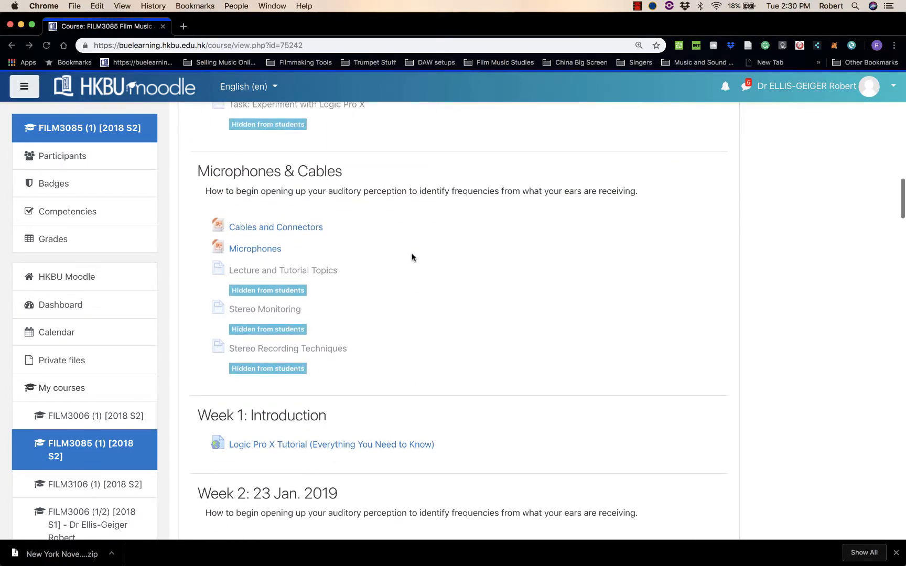
scroll(411, 257, "down", 8)
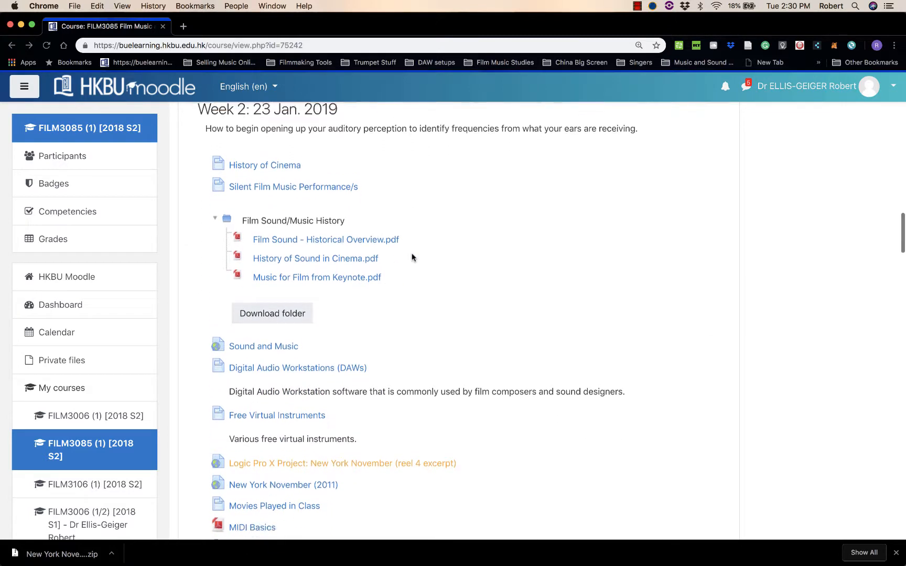
scroll(412, 257, "down", 3)
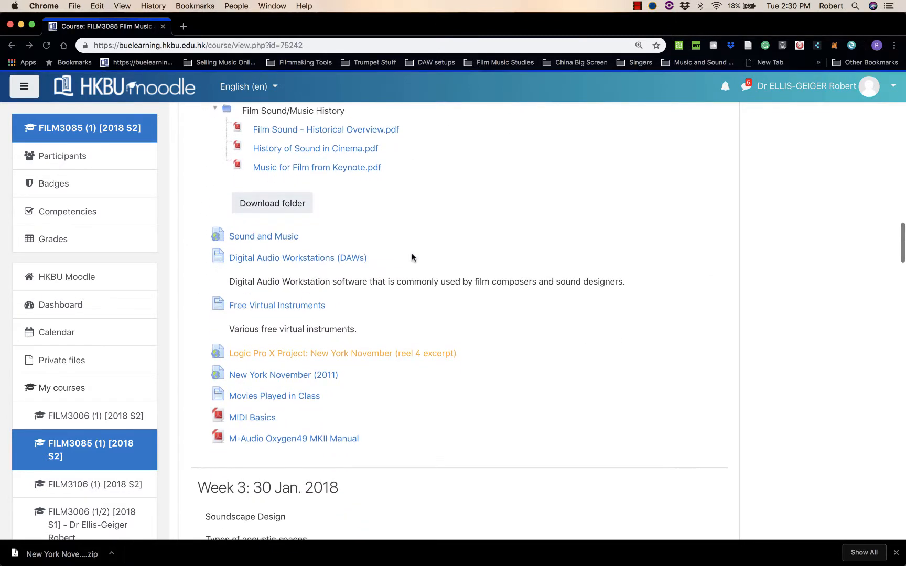